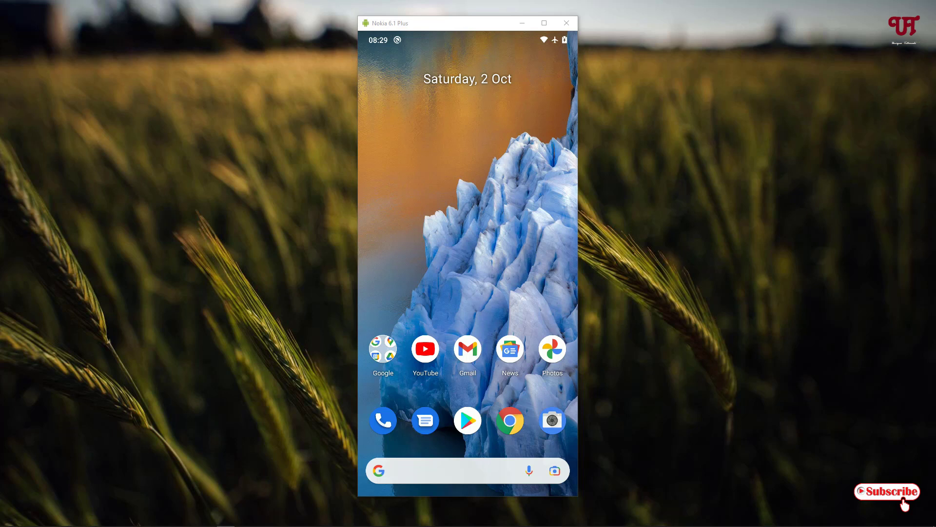
# Search the Play Store for gboard and open the Gboard - the Google Keyboard app page.
pyautogui.moveTo(477, 300); pyautogui.dragTo(480, 295)
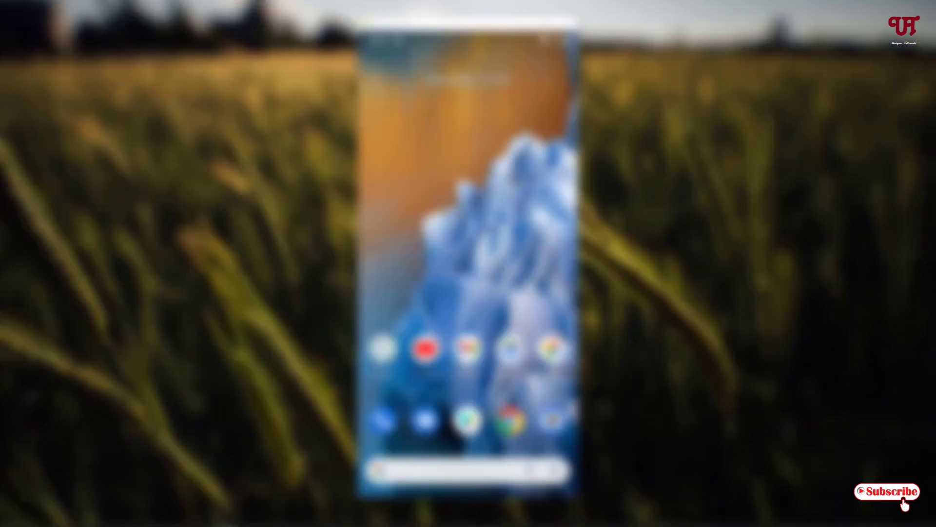
pyautogui.click(467, 420)
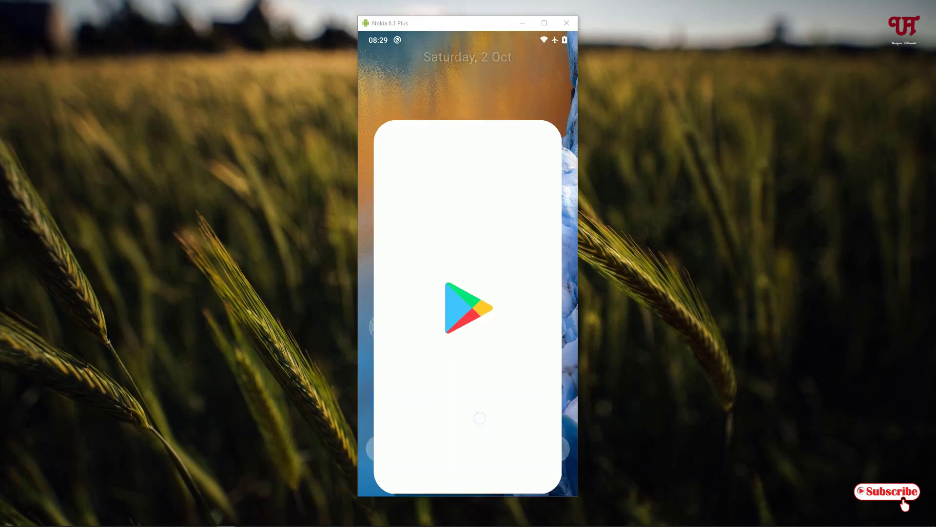
pyautogui.click(462, 64)
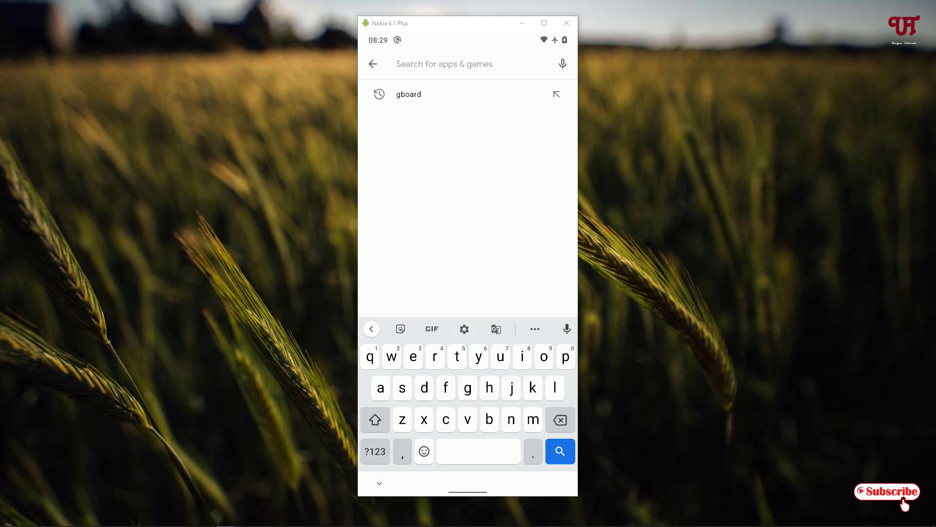
pyautogui.click(456, 94)
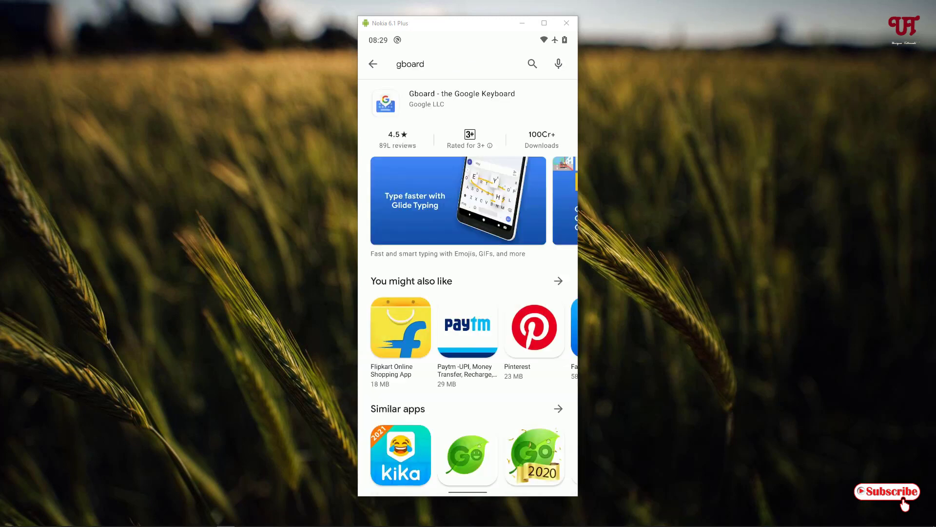
pyautogui.click(476, 93)
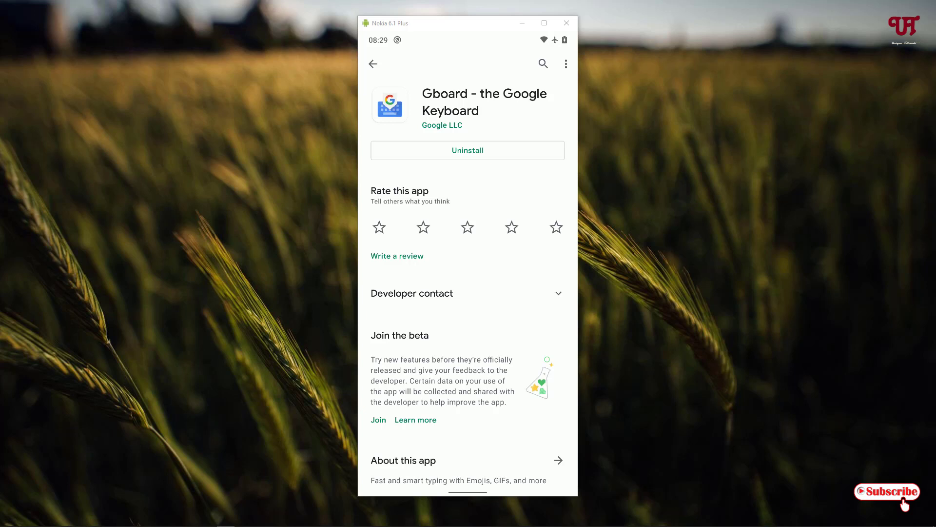
# Bring up the keyboard in the store search, open Gboard's settings, and review its Preferences for keys, layout and key press.
pyautogui.click(543, 63)
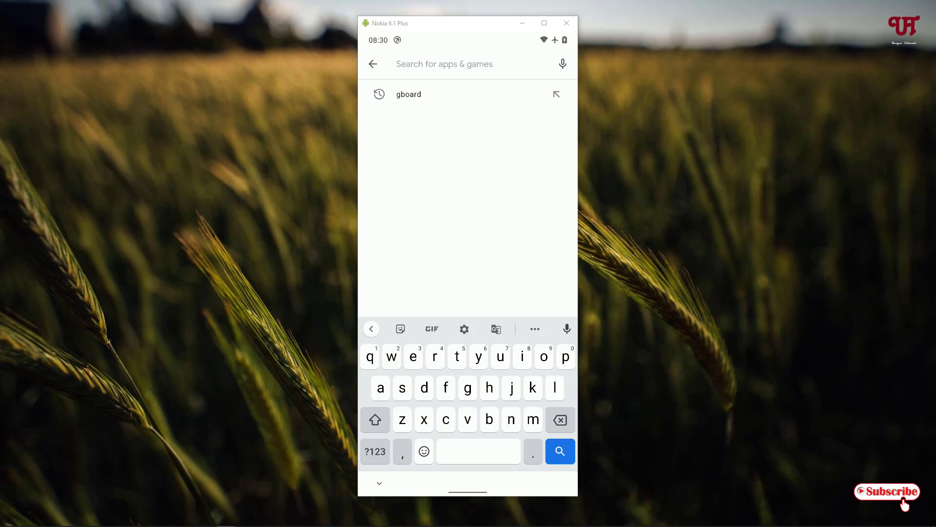
pyautogui.click(464, 329)
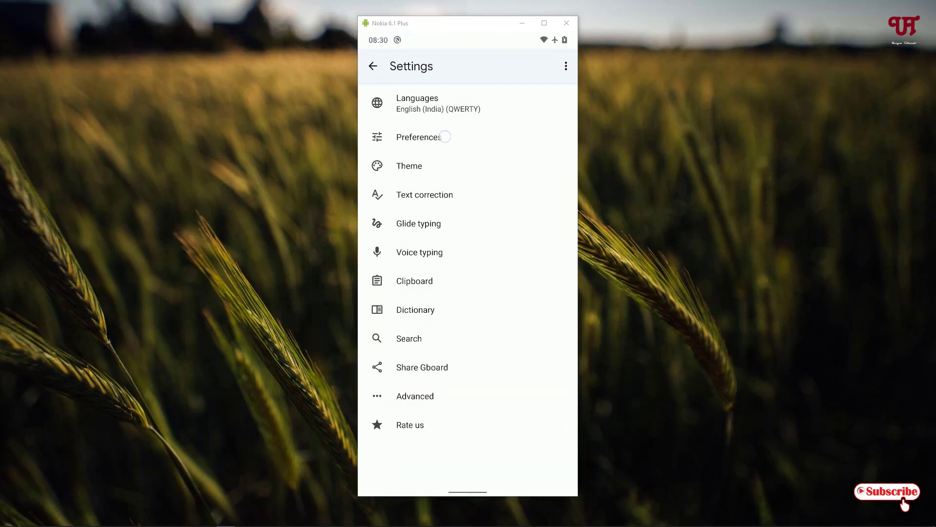
pyautogui.click(419, 137)
pyautogui.moveTo(500, 297); pyautogui.dragTo(495, 239)
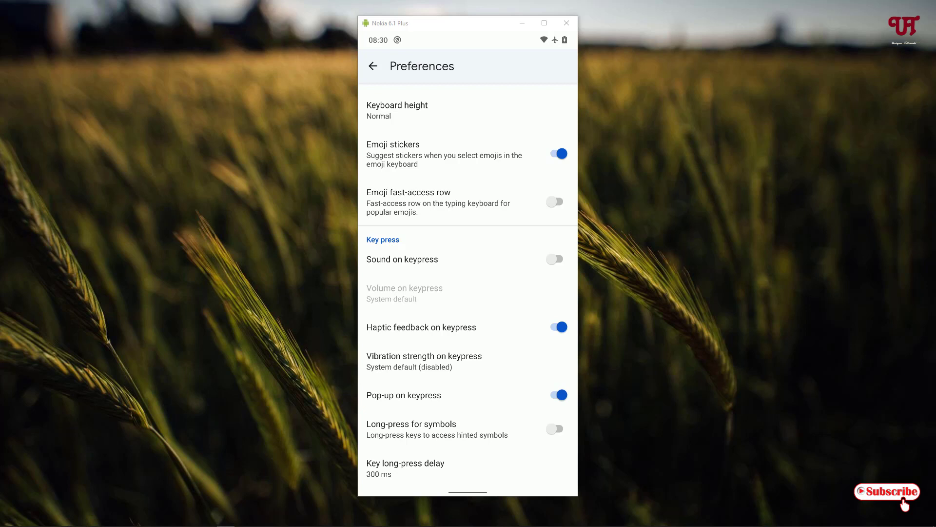
pyautogui.click(561, 260)
pyautogui.click(562, 261)
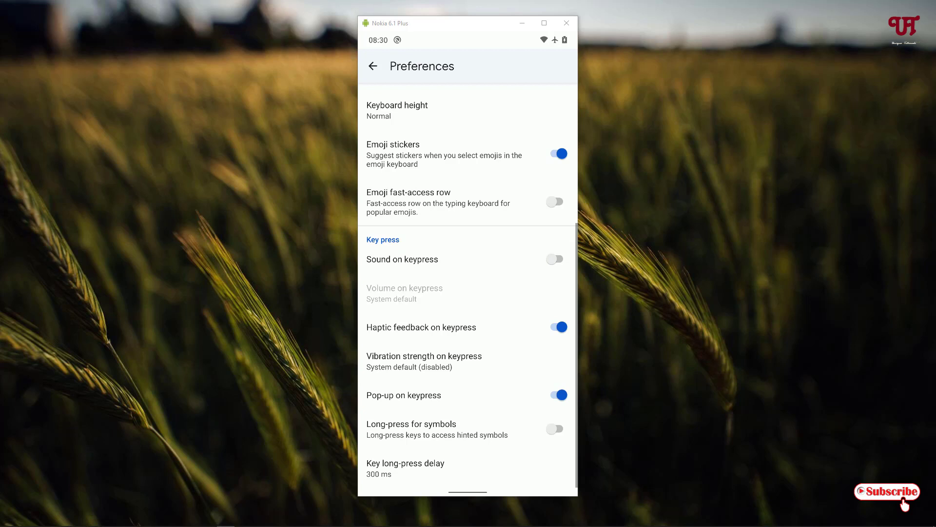
pyautogui.scroll(5, 468, 288)
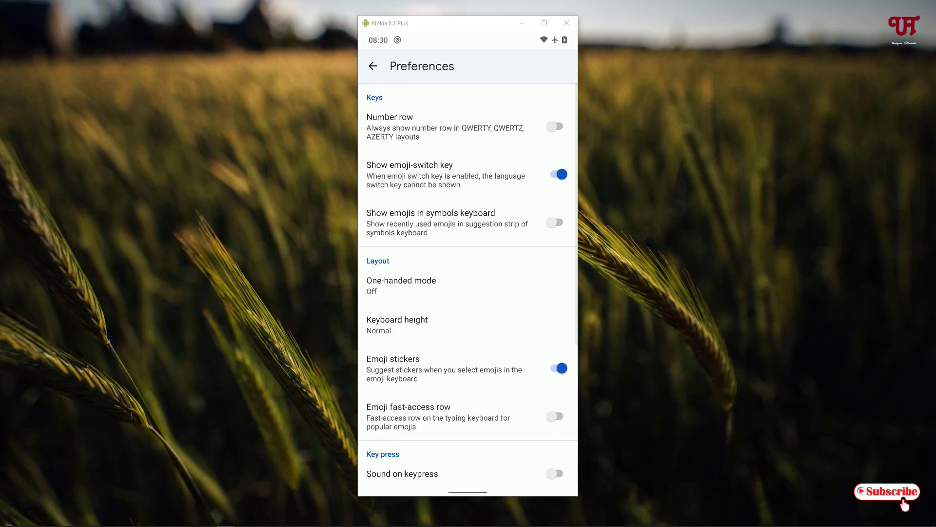
pyautogui.click(372, 65)
# Browse Gboard's keyboard themes, including the Colours and Landscapes collections, and return to its settings.
pyautogui.click(429, 166)
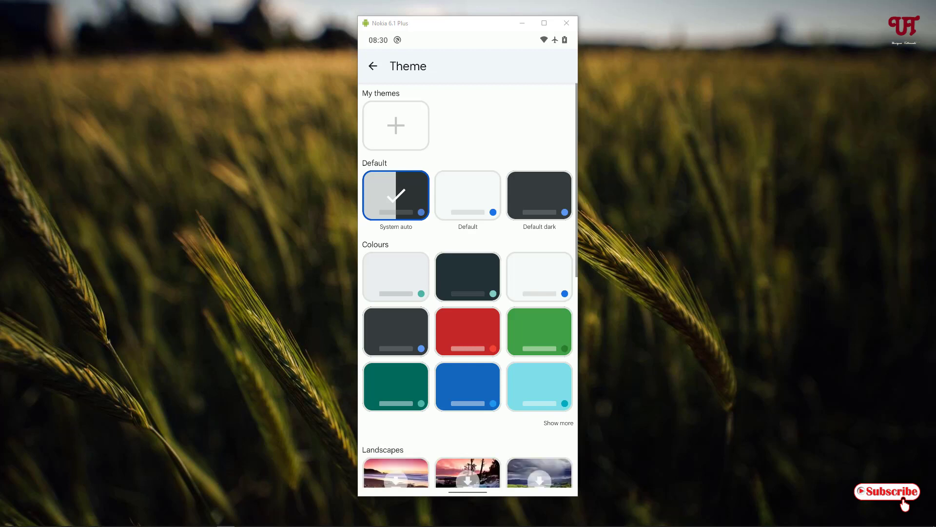
pyautogui.moveTo(506, 428); pyautogui.dragTo(493, 247)
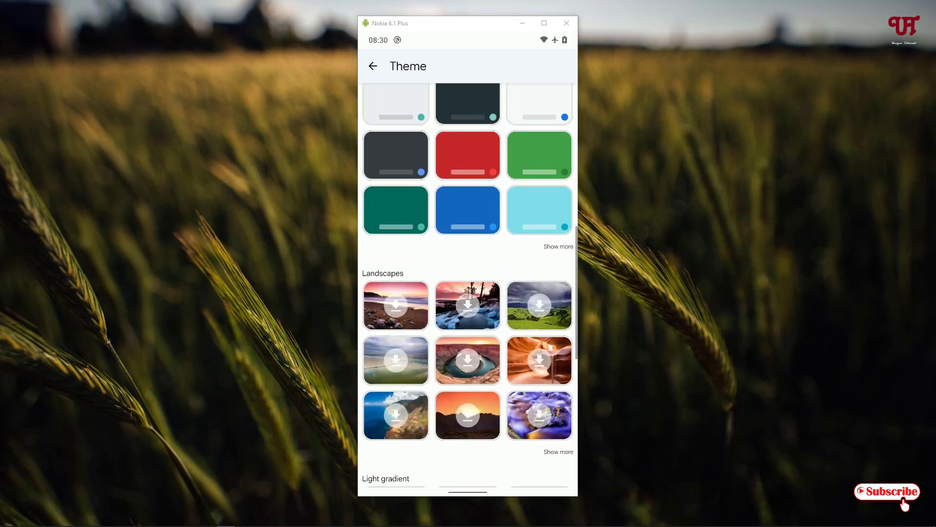
pyautogui.scroll(6, 501, 275)
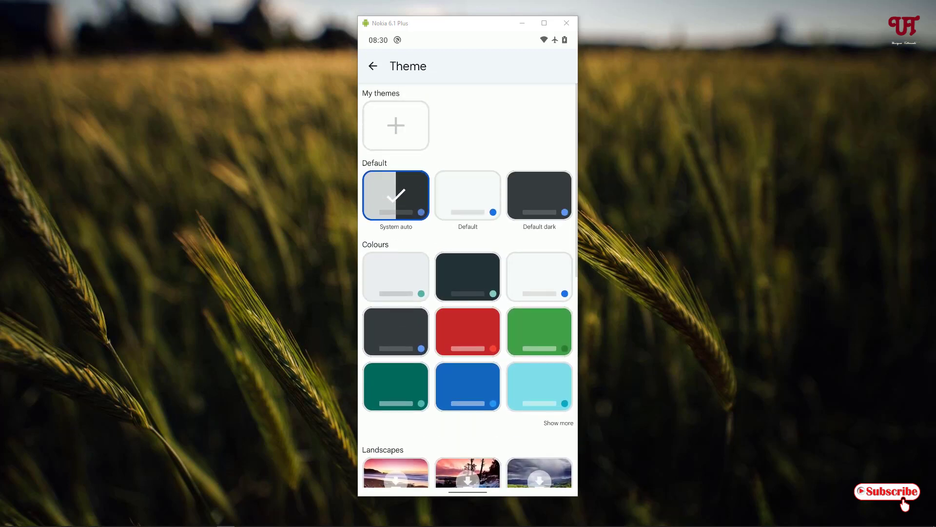
pyautogui.click(372, 66)
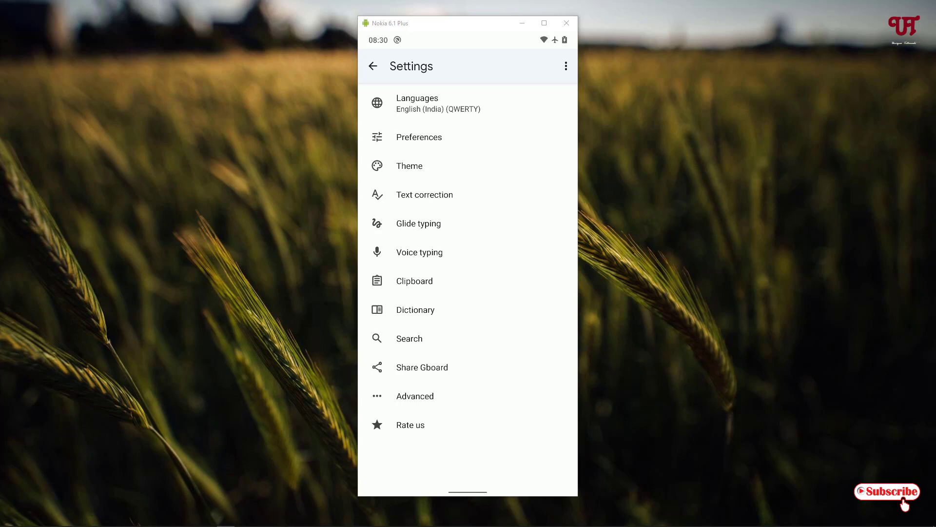
# Review Gboard's Clipboard options and leave its settings.
pyautogui.click(414, 281)
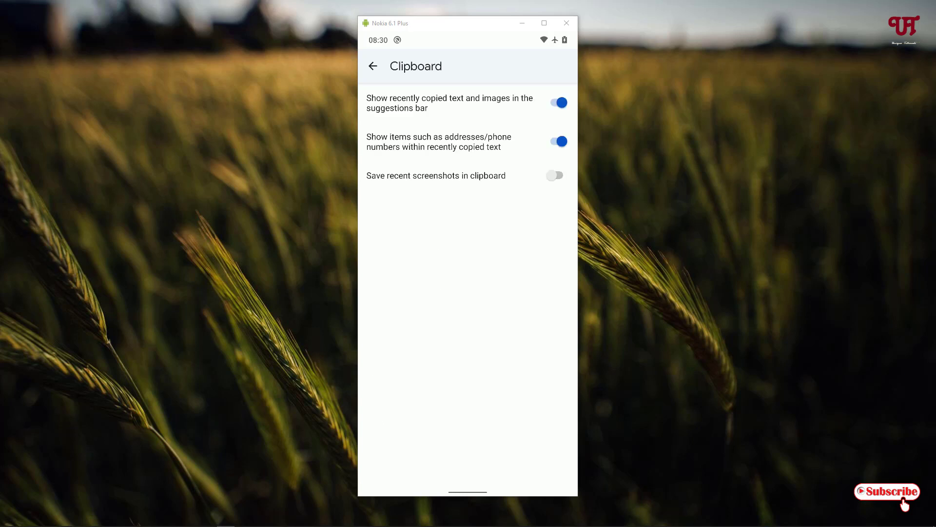
pyautogui.click(372, 65)
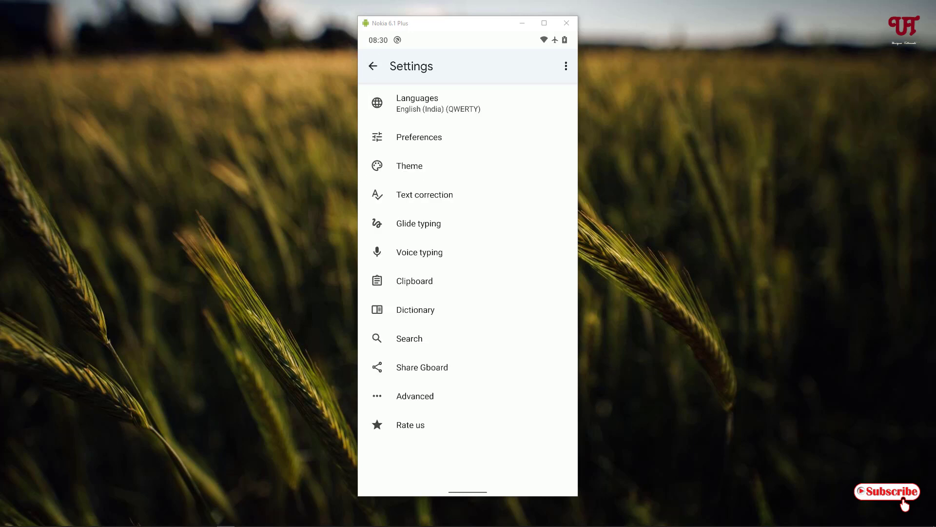
pyautogui.click(373, 65)
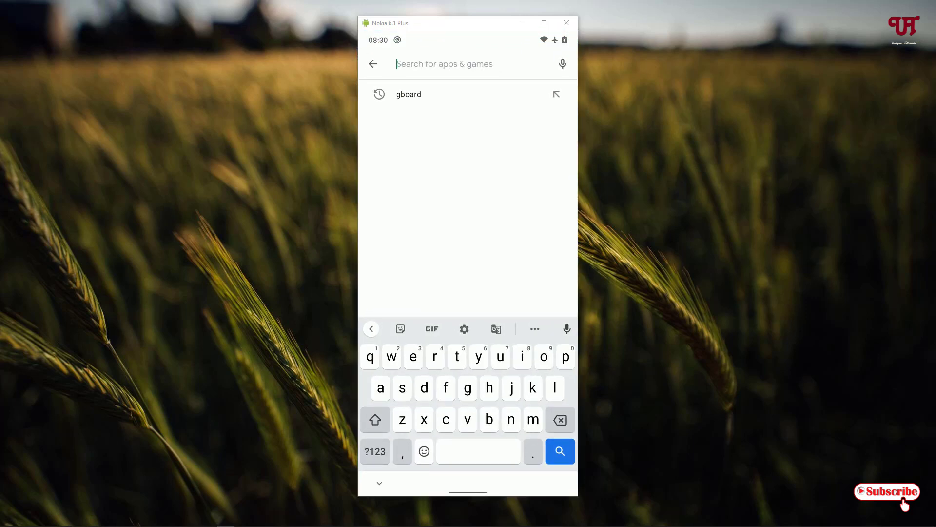
# View Gboard's additional keyboard tools, dismissing the customisation hint, and return to the letter keys.
pyautogui.click(535, 328)
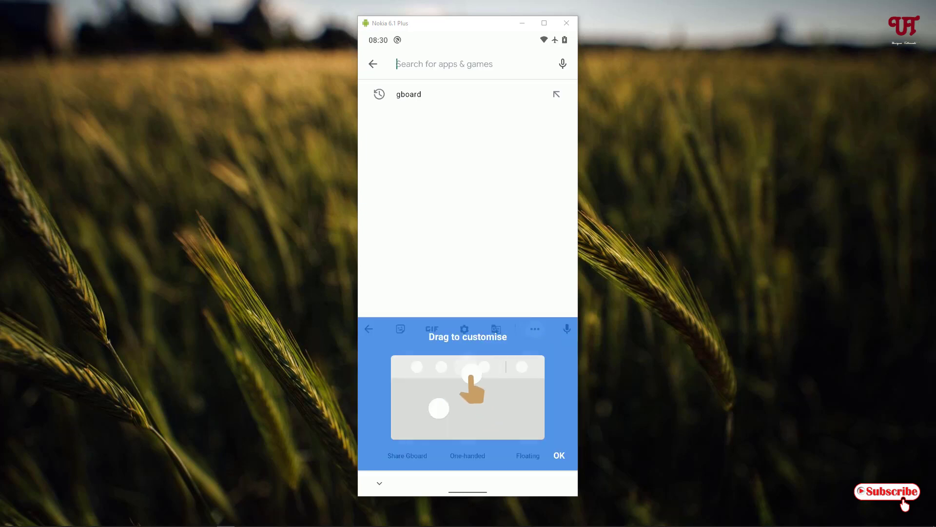
pyautogui.click(559, 456)
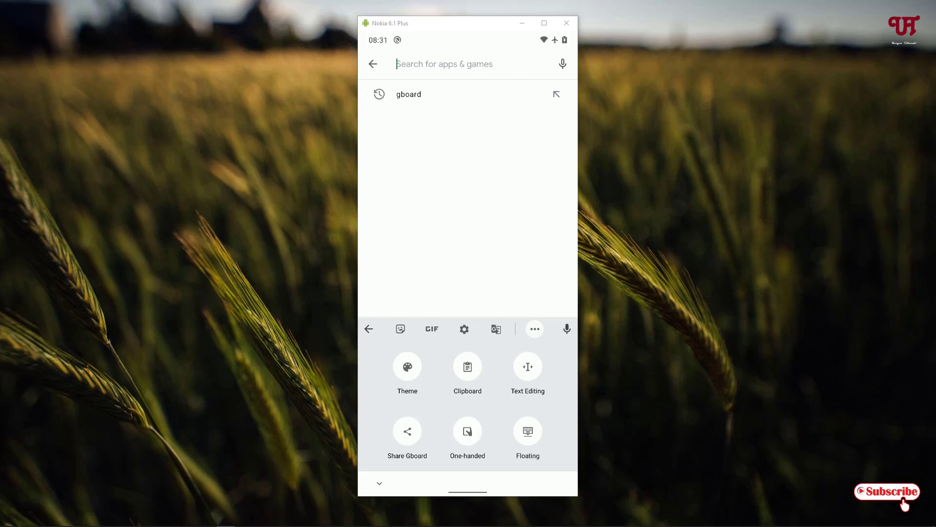
pyautogui.click(369, 329)
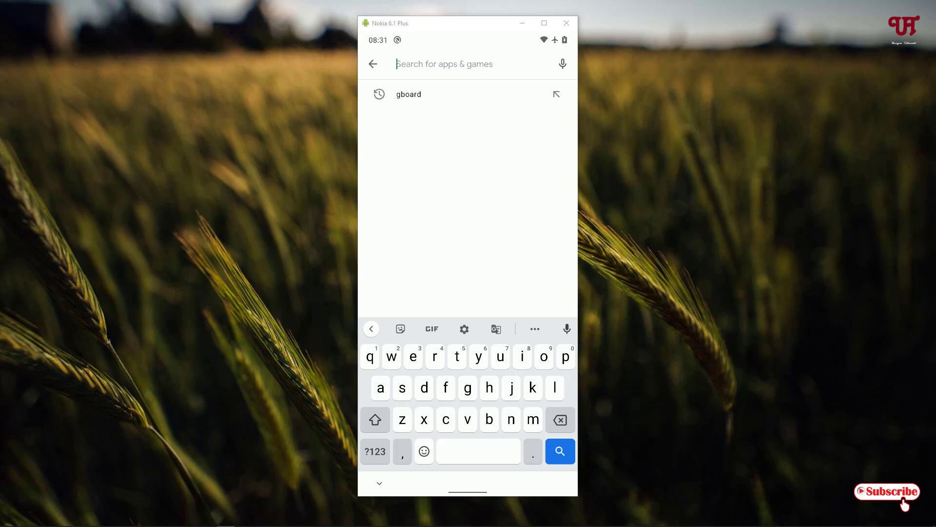
# Go to the home screen, search the Play Store for microsoft swiftkey, and open the Microsoft SwiftKey Keyboard app page.
pyautogui.hotkey('alt', 'h')
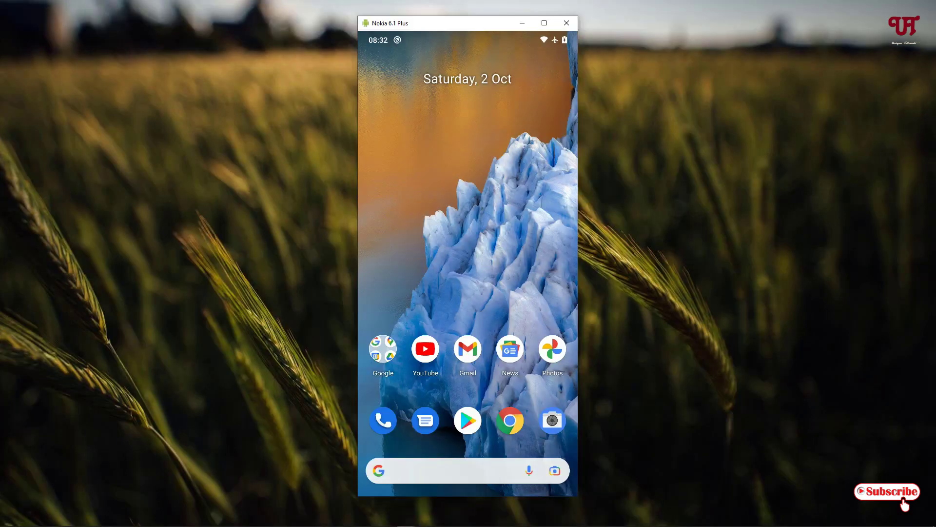
pyautogui.click(468, 420)
pyautogui.click(463, 67)
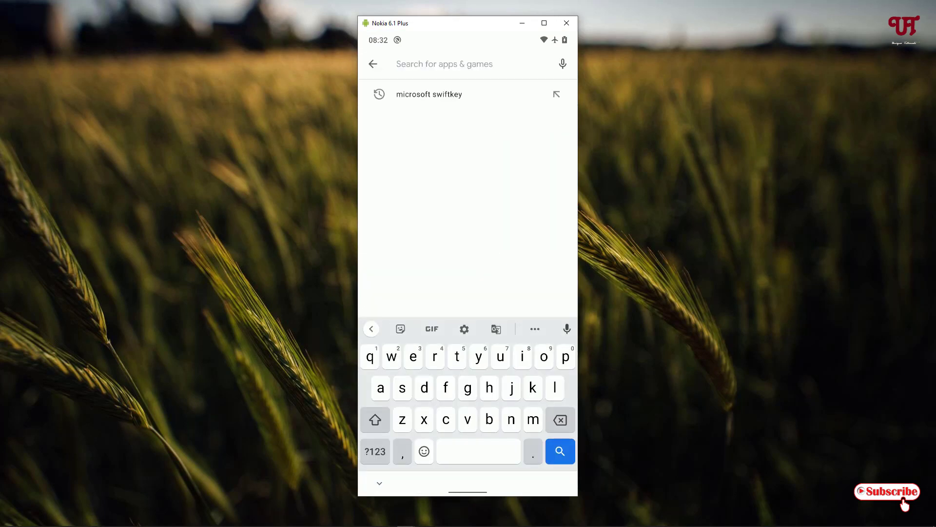
pyautogui.click(430, 94)
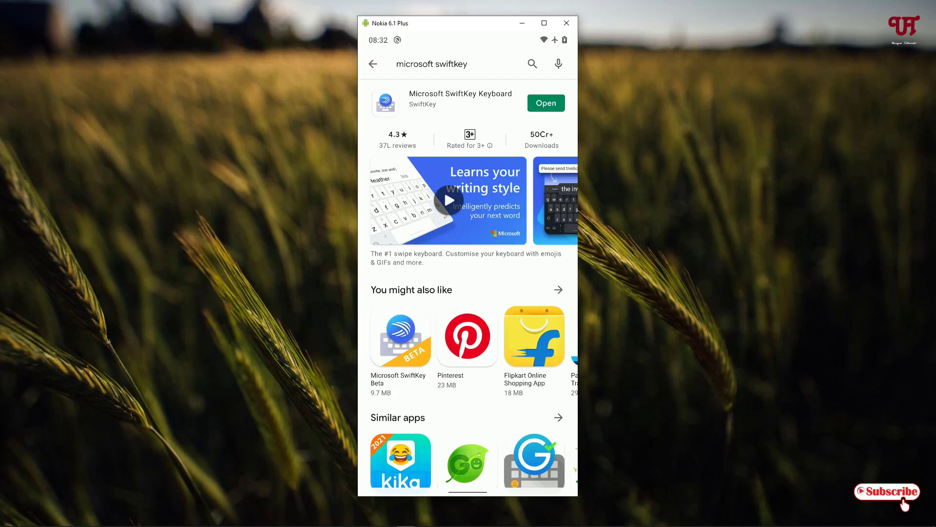
pyautogui.click(482, 99)
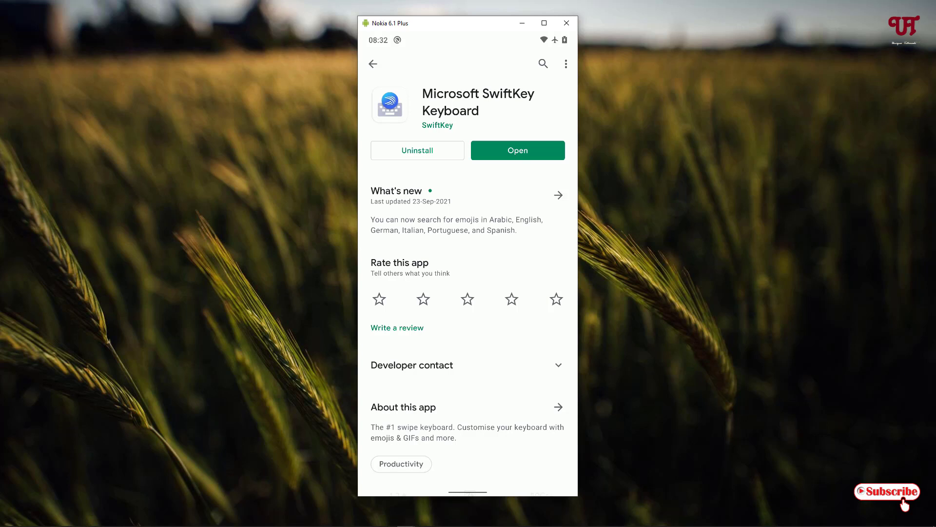
# Launch Microsoft SwiftKey and enable Microsoft SwiftKey Keyboard among the phone's keyboards, accepting the input method notice.
pyautogui.click(518, 150)
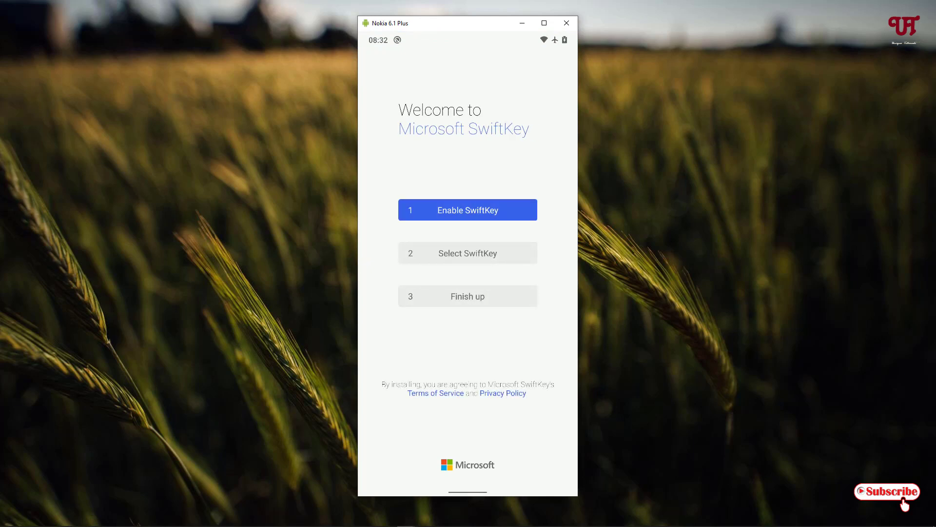
pyautogui.click(488, 210)
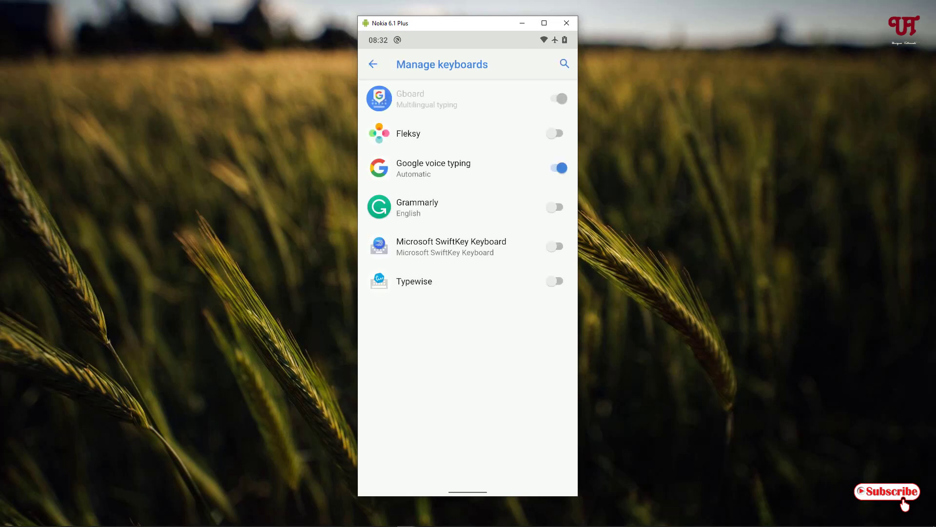
pyautogui.click(555, 246)
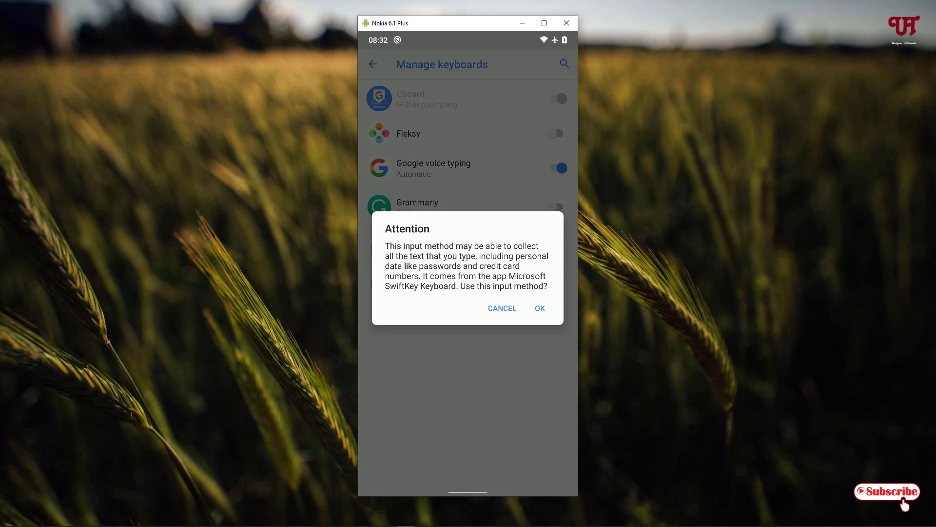
pyautogui.click(546, 311)
pyautogui.moveTo(575, 389)
pyautogui.mouseDown()
pyautogui.moveTo(545, 389)
pyautogui.moveTo(575, 383)
pyautogui.mouseUp()
# Select Microsoft SwiftKey Keyboard as the phone's input method.
pyautogui.click(467, 253)
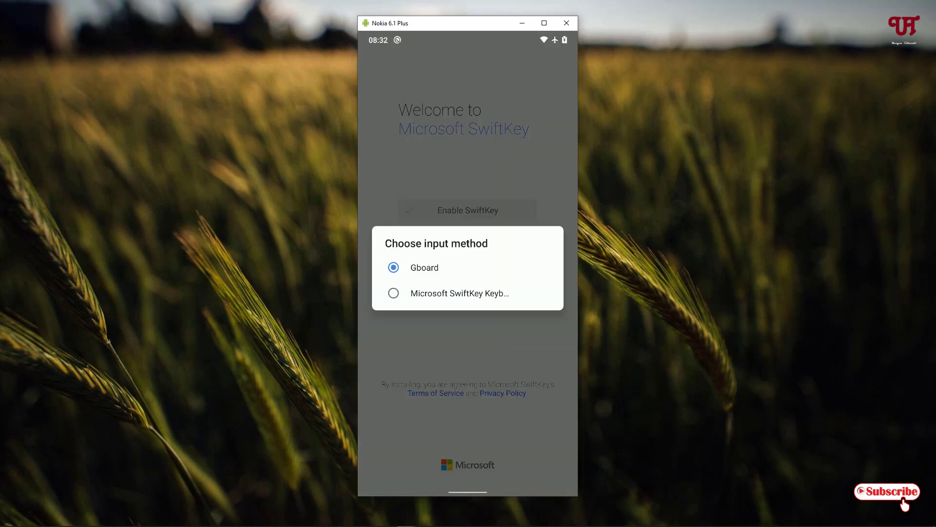
pyautogui.click(480, 295)
pyautogui.click(480, 296)
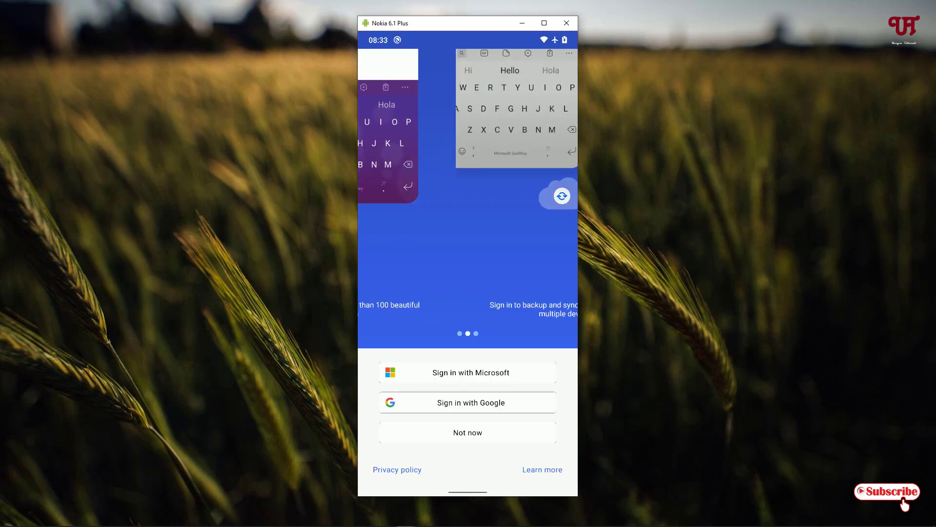
# Finish the SwiftKey setup by skipping sign-in, declining to share typing data, and acknowledging the installation.
pyautogui.click(474, 438)
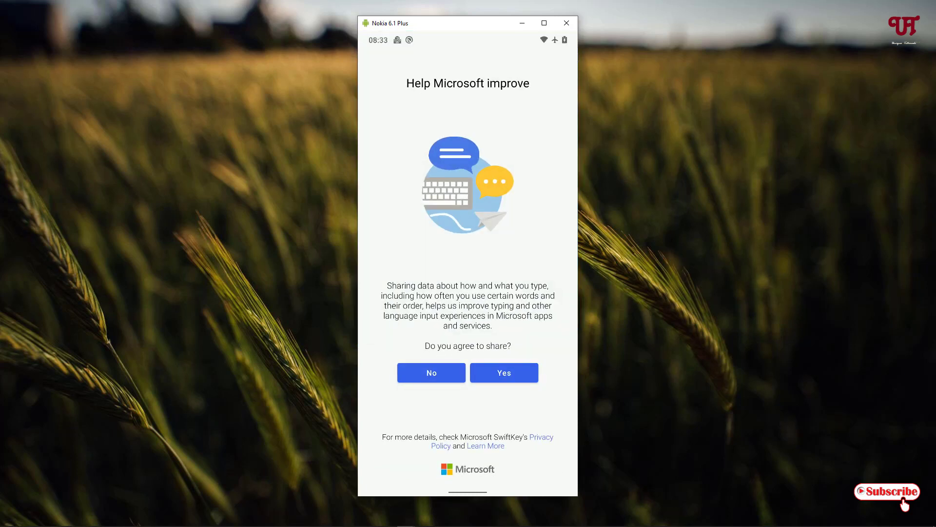
pyautogui.click(430, 382)
pyautogui.click(436, 371)
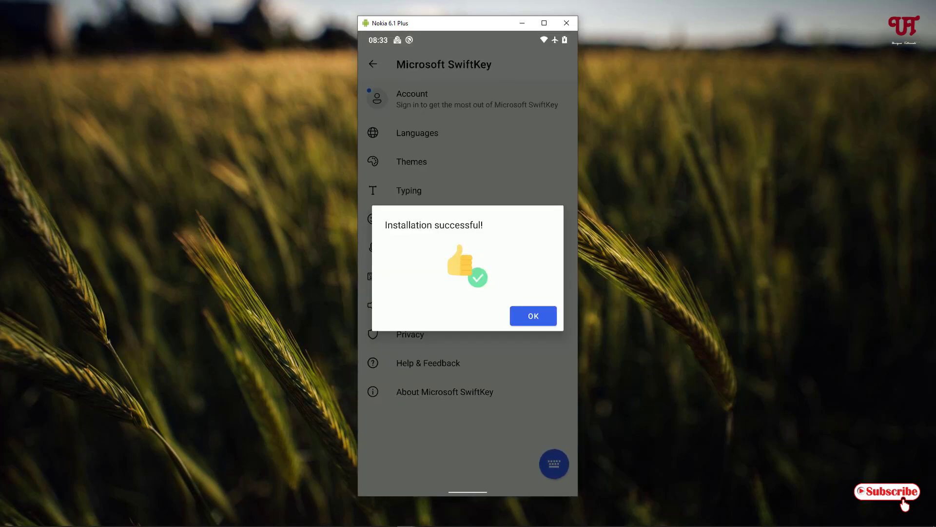
pyautogui.click(532, 321)
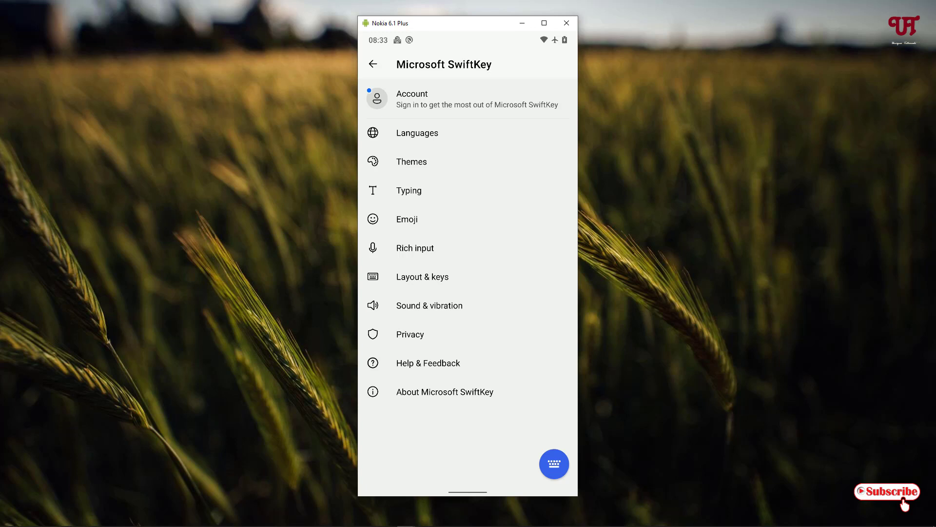
# Examine SwiftKey's themes in the Gallery, Yours and Custom collections.
pyautogui.click(412, 161)
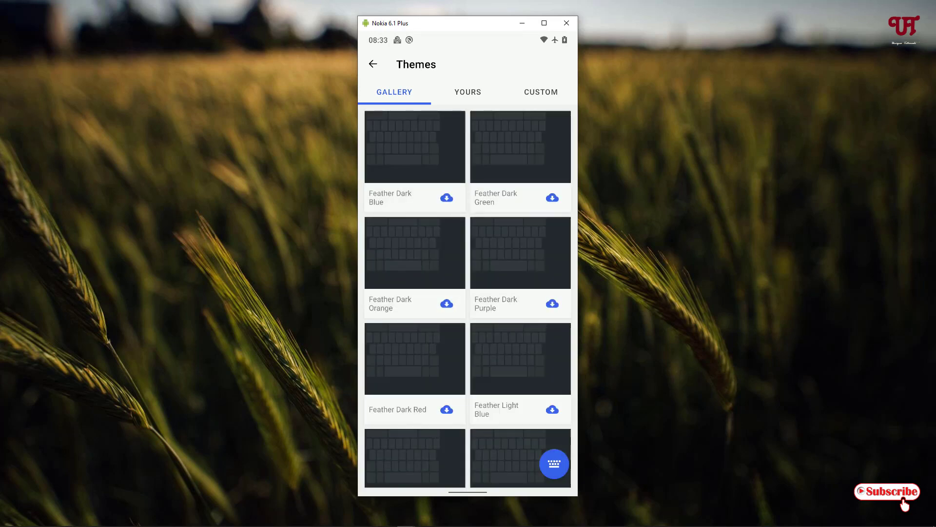
pyautogui.moveTo(518, 366); pyautogui.dragTo(525, 323)
pyautogui.click(468, 92)
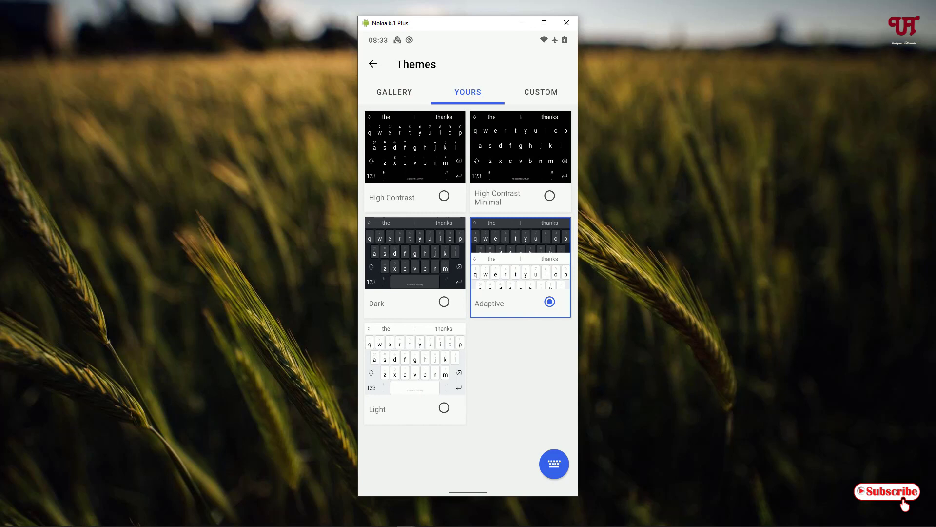
pyautogui.click(540, 92)
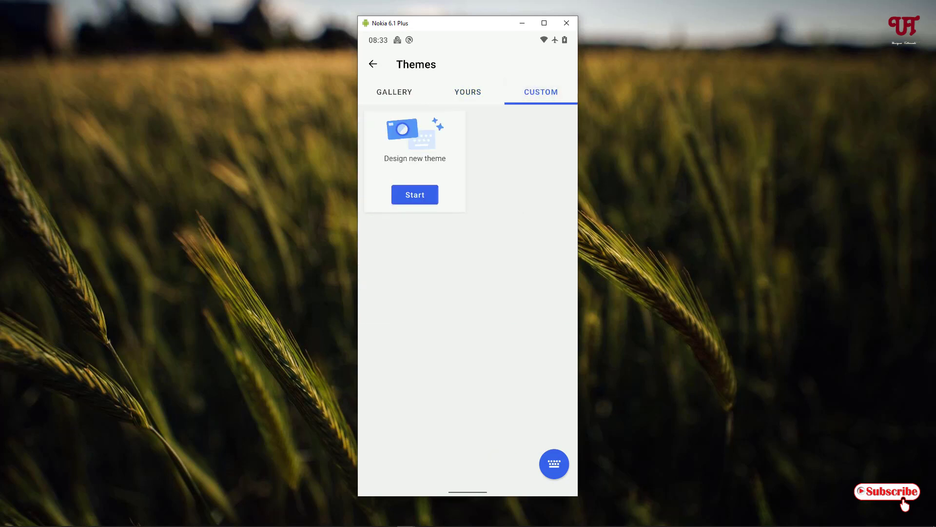
# Leave the themes and examine the SwiftKey keyboard in its setup tryout, dismissing the language notice and viewing its emoji collection.
pyautogui.click(373, 64)
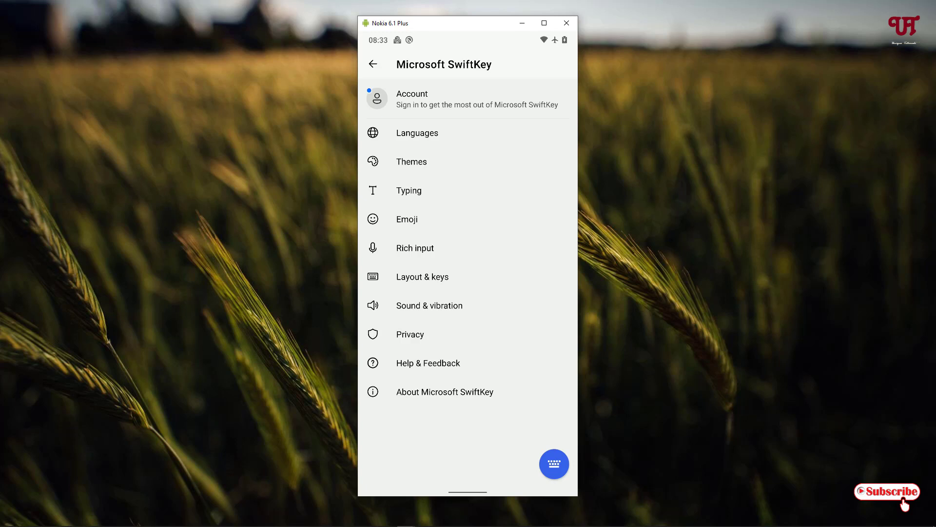
pyautogui.click(554, 463)
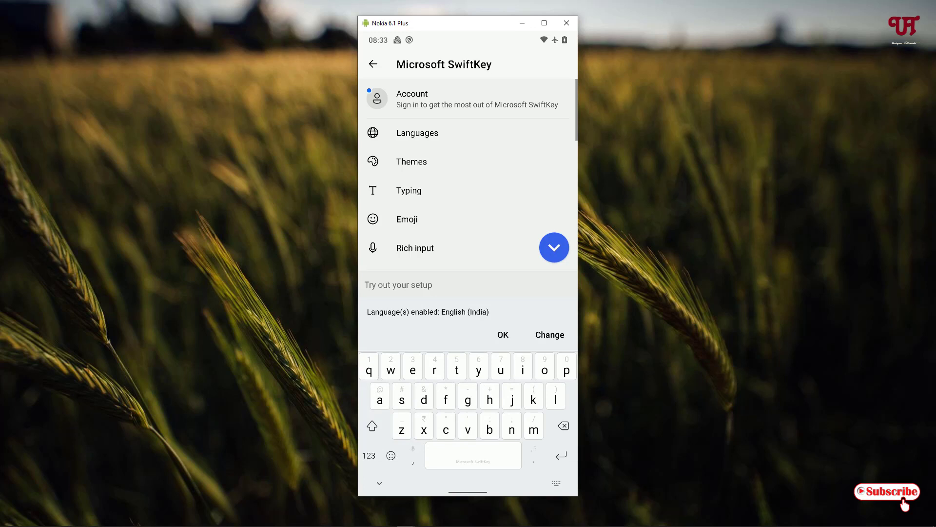
pyautogui.click(502, 334)
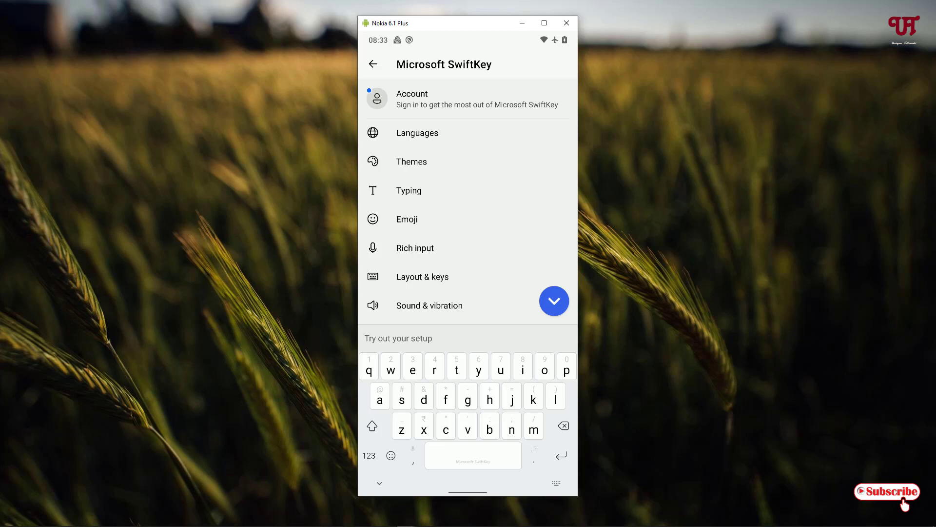
pyautogui.click(372, 64)
pyautogui.click(391, 455)
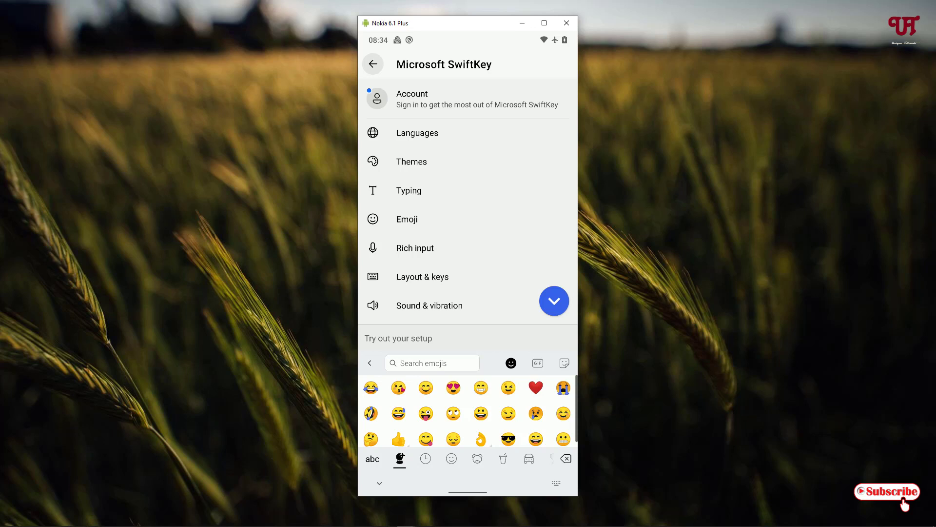
pyautogui.click(372, 458)
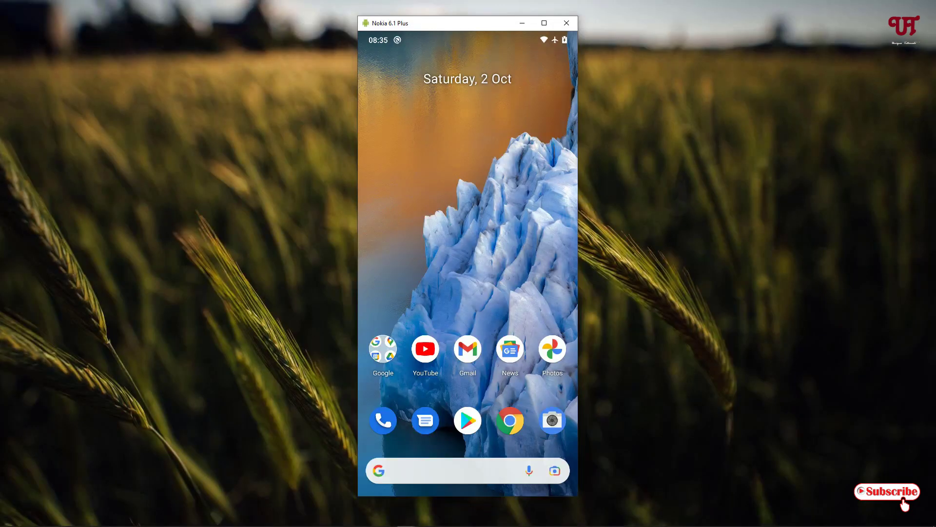
# Search the Play Store for fleksy and launch the Fleksy Free keyboard app from its store page.
pyautogui.click(468, 420)
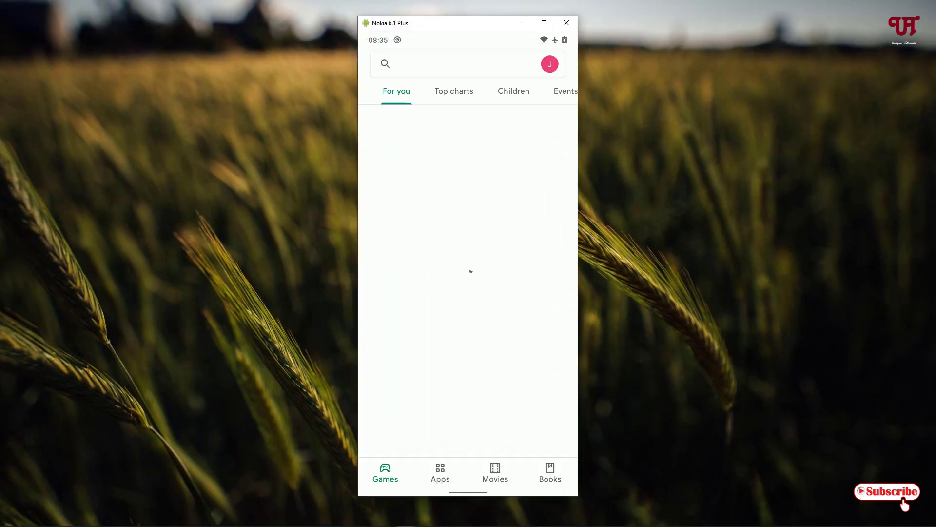
pyautogui.click(466, 71)
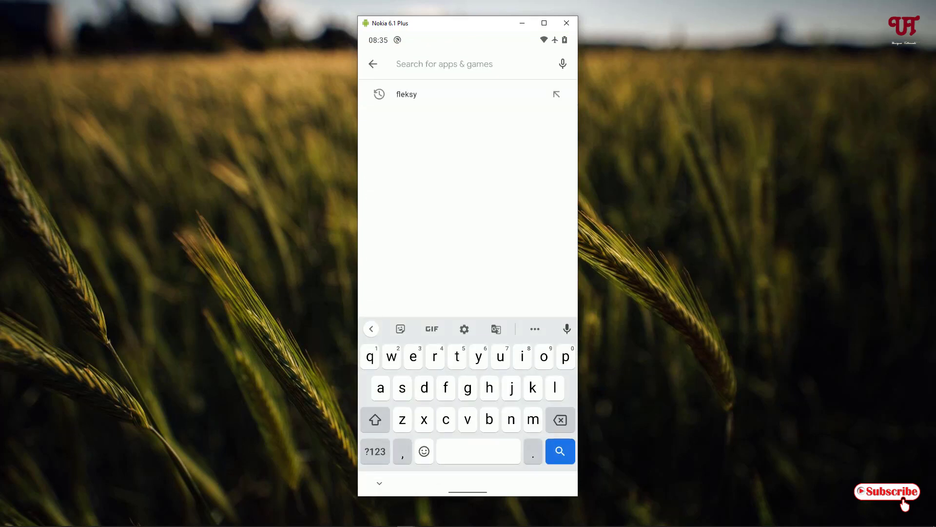
pyautogui.click(431, 93)
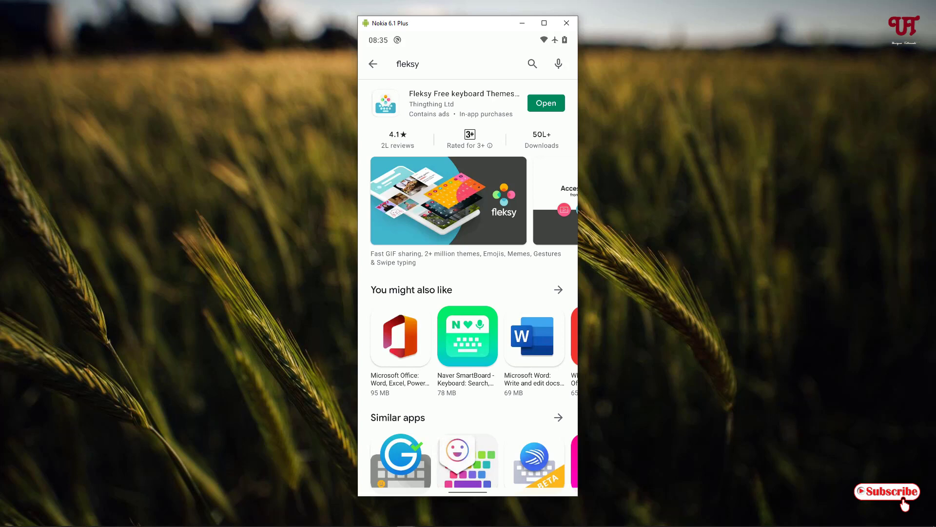
pyautogui.click(464, 103)
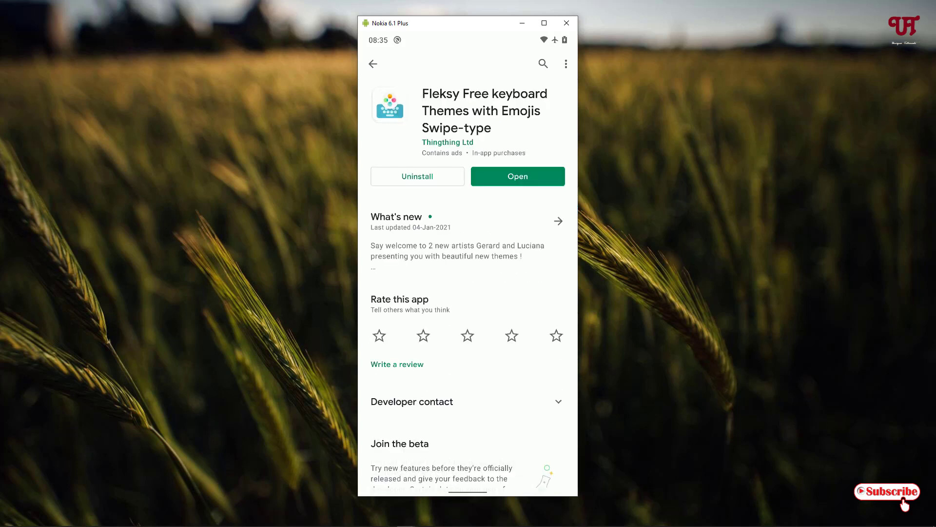
pyautogui.click(524, 175)
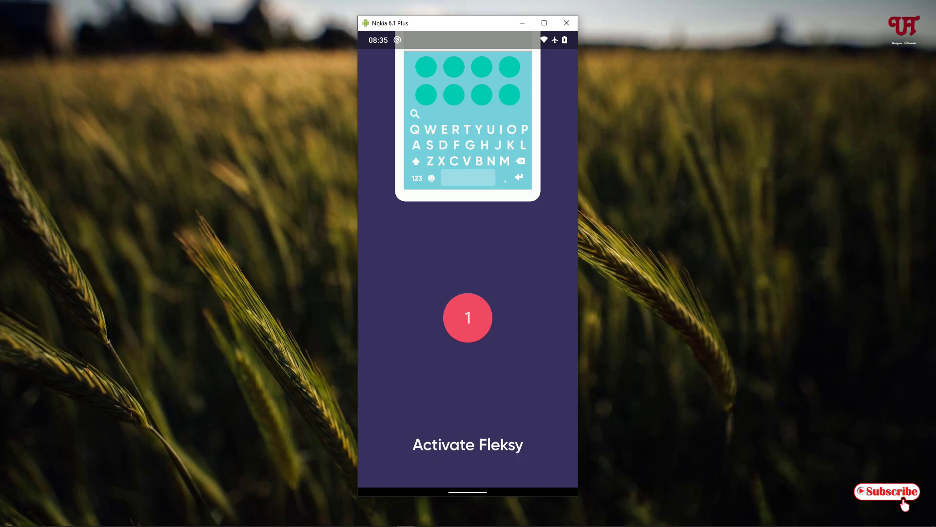
# Enable Fleksy among the phone's keyboards, accepting the input method notice, and select it as the input method.
pyautogui.click(469, 445)
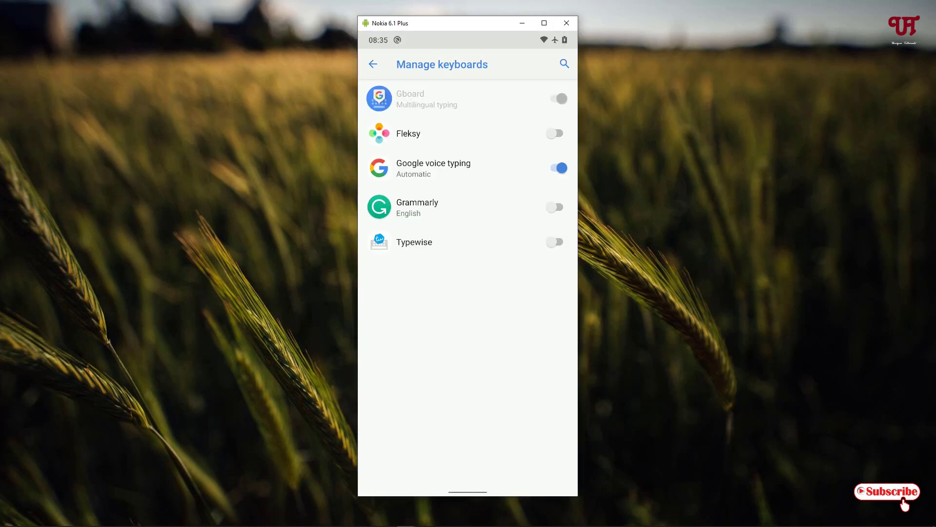
pyautogui.click(554, 133)
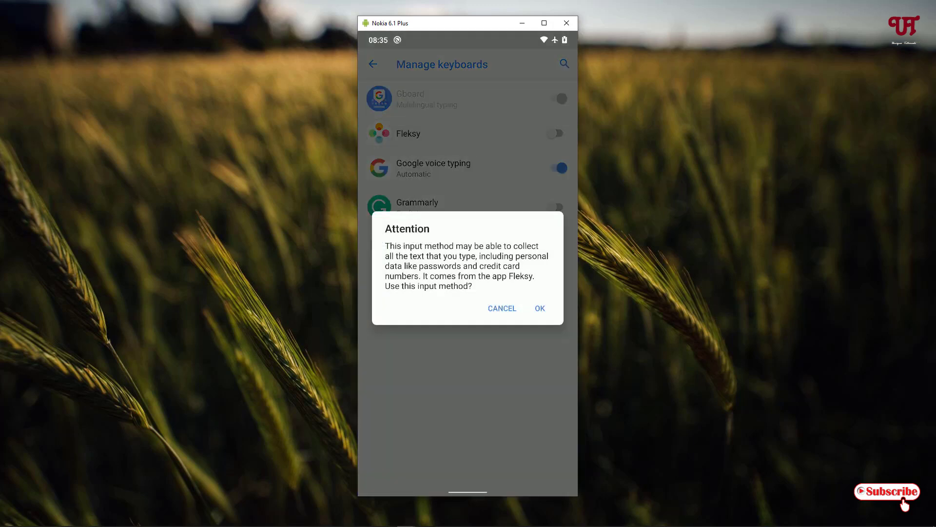
pyautogui.click(540, 308)
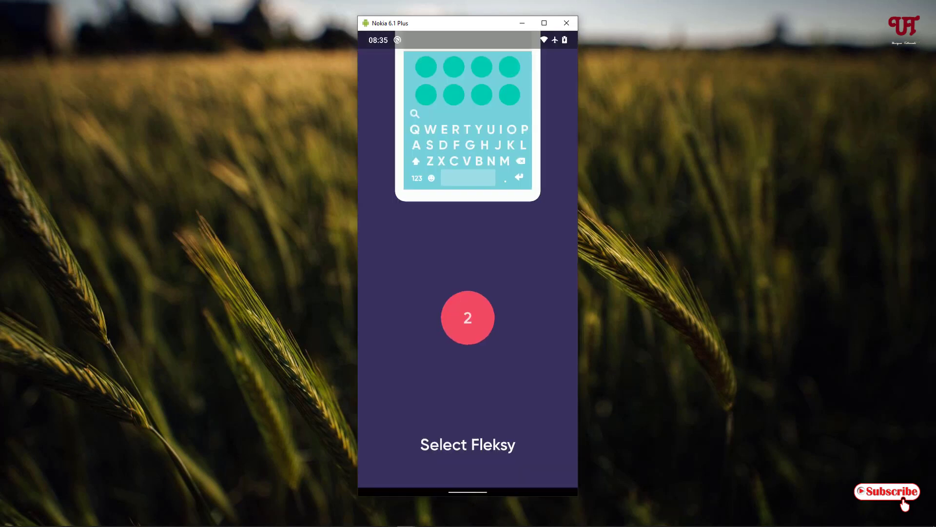
pyautogui.click(470, 445)
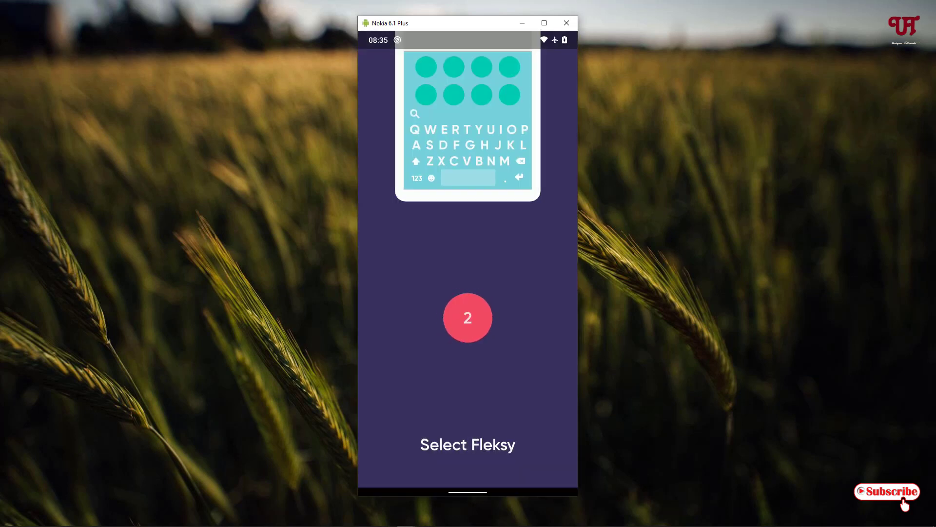
pyautogui.click(423, 267)
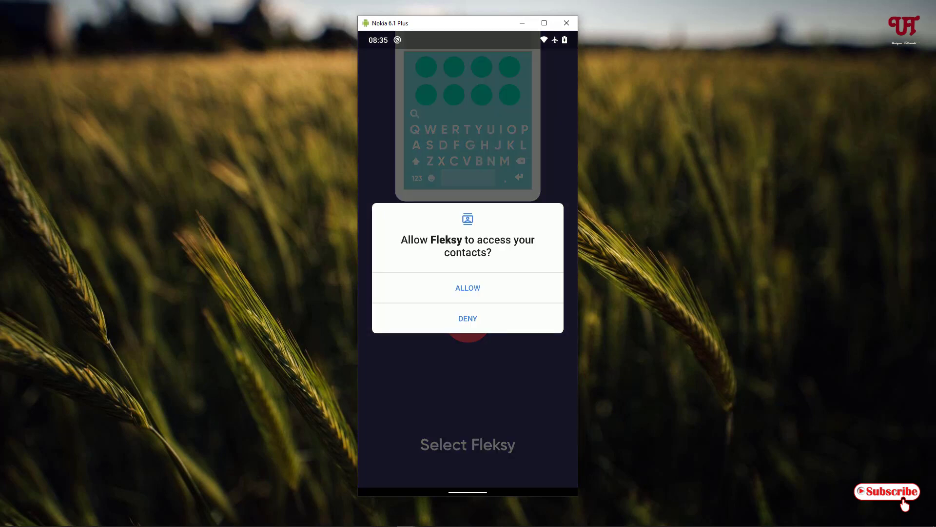
# Allow Fleksy to access contacts, photos and media, and skip its feature introduction.
pyautogui.click(468, 288)
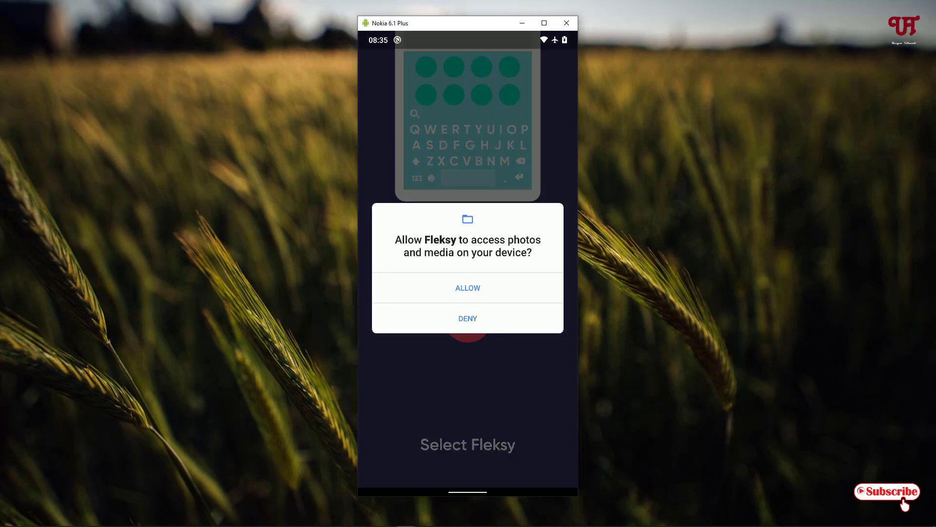
pyautogui.click(468, 287)
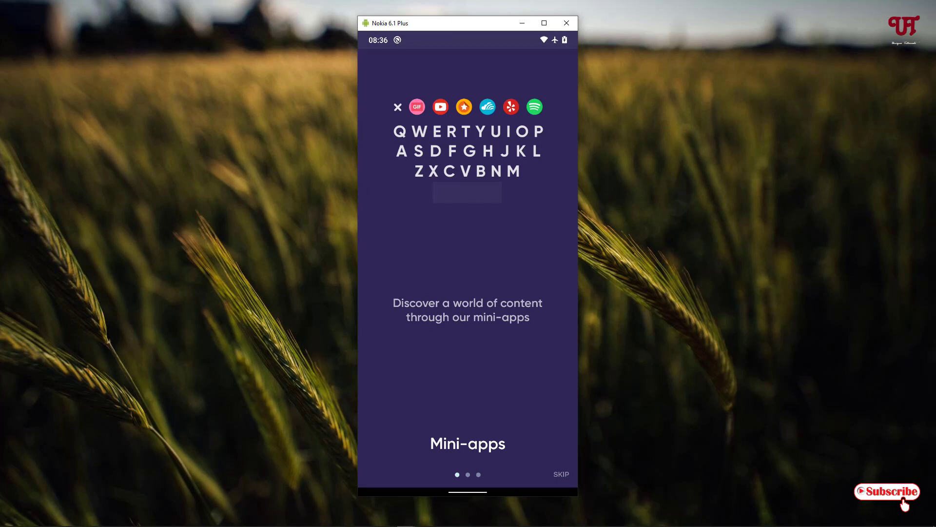
pyautogui.click(562, 474)
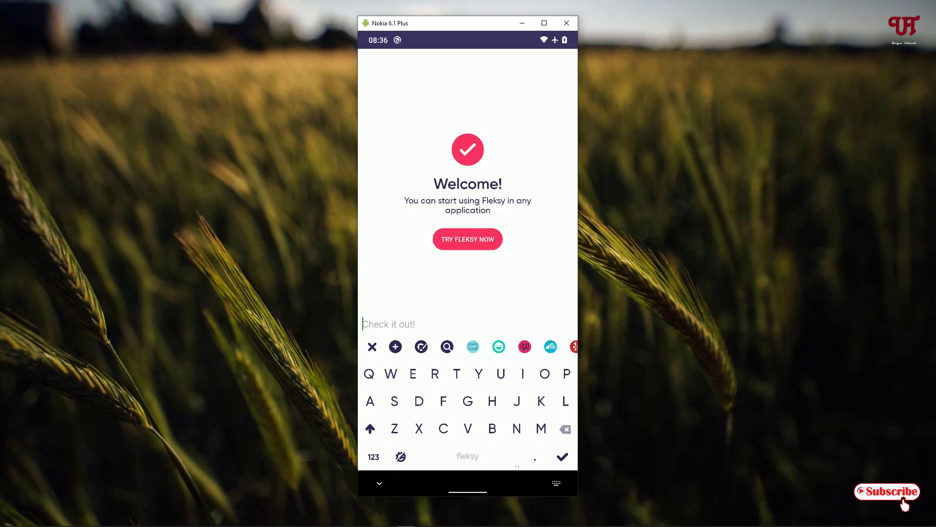
# Try out the Fleksy keyboard with the sample text "Hfxijhb" and view its settings categories before returning to the home screen.
pyautogui.click(413, 413)
pyautogui.write('Hfxijhb')
pyautogui.click(372, 346)
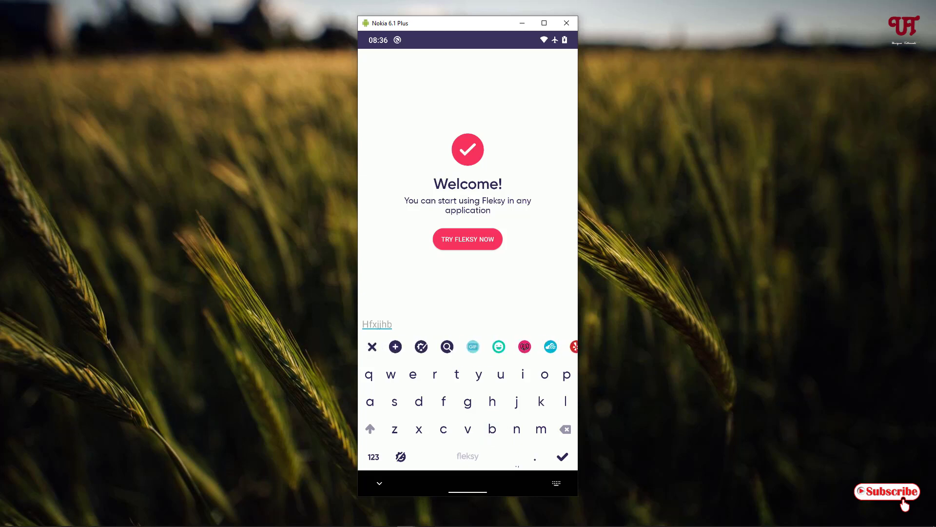
pyautogui.click(421, 347)
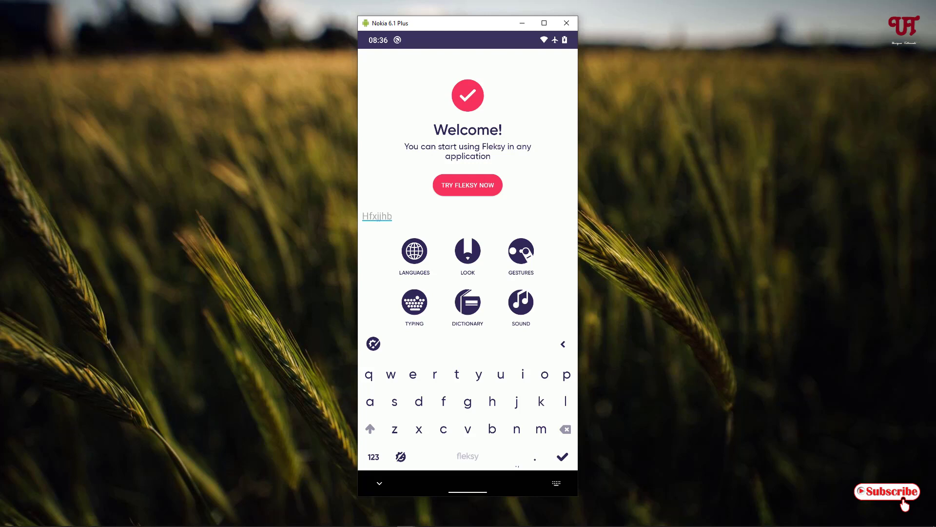
pyautogui.moveTo(467, 491); pyautogui.dragTo(473, 381)
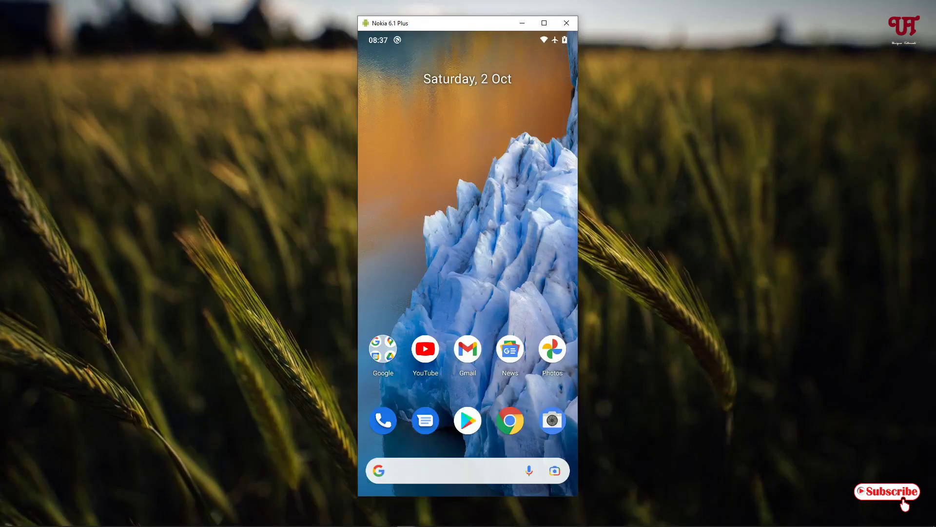
# Search the Play Store for typewise and launch Typewise Custom Keyboard from its store page.
pyautogui.click(468, 421)
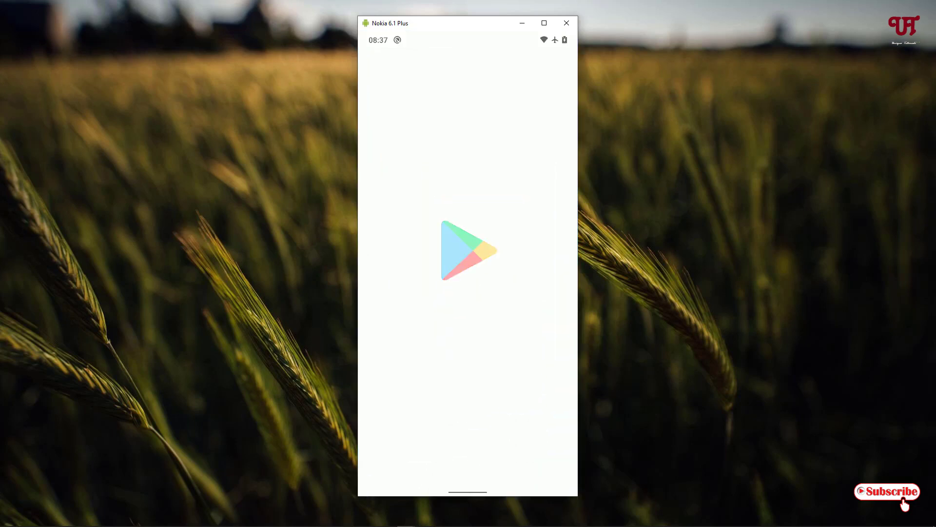
pyautogui.click(473, 69)
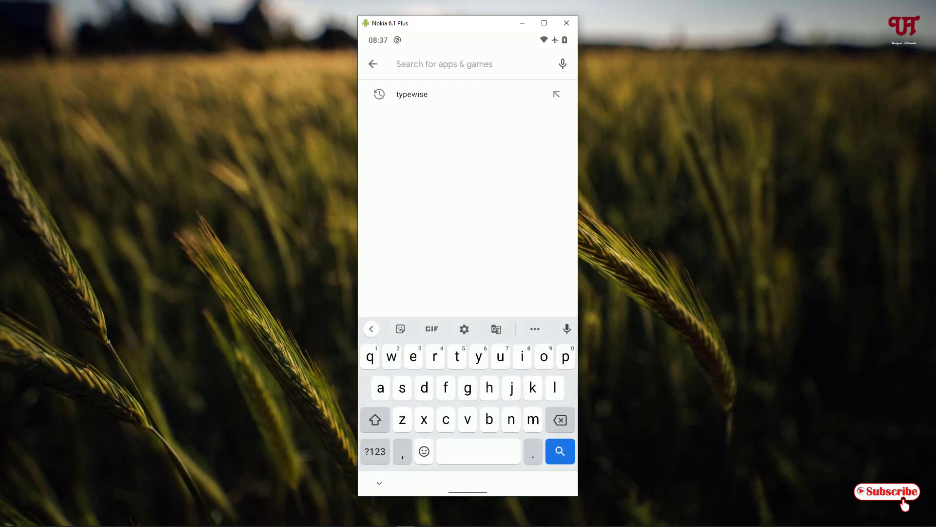
pyautogui.click(446, 91)
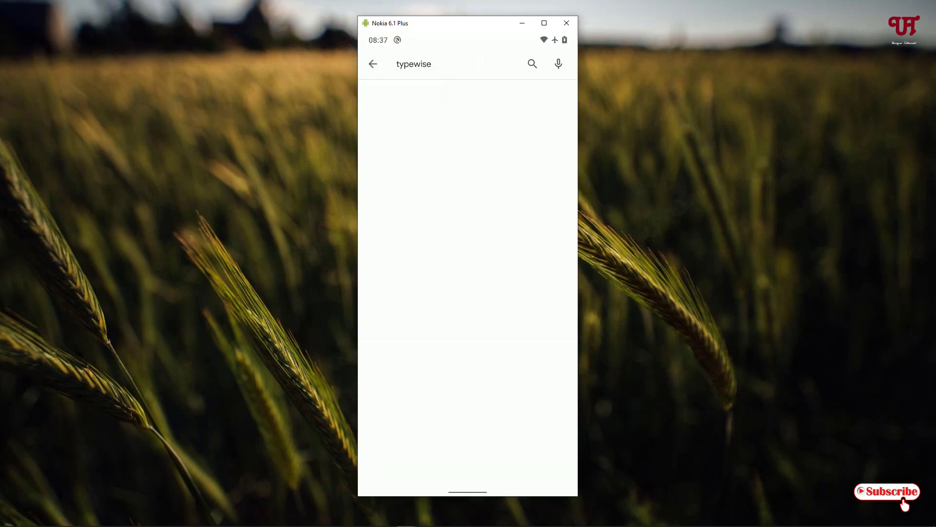
pyautogui.click(462, 103)
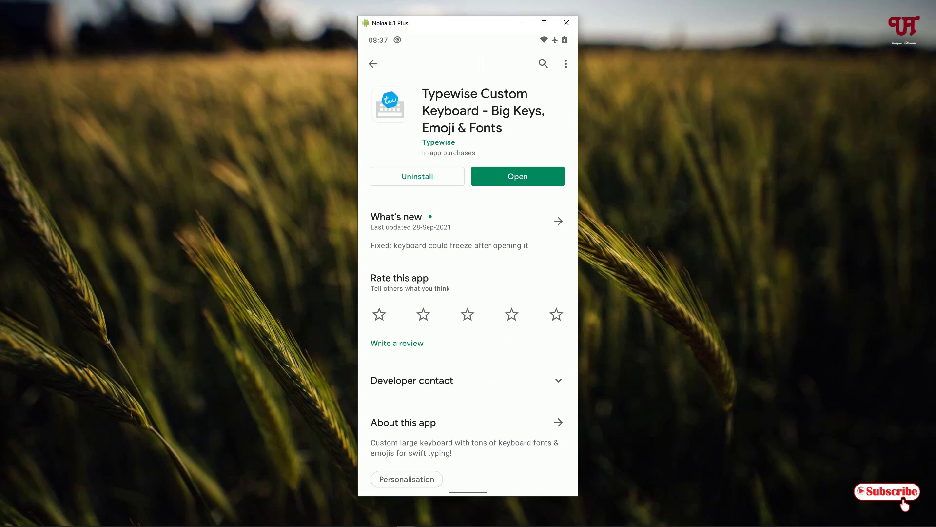
pyautogui.click(518, 176)
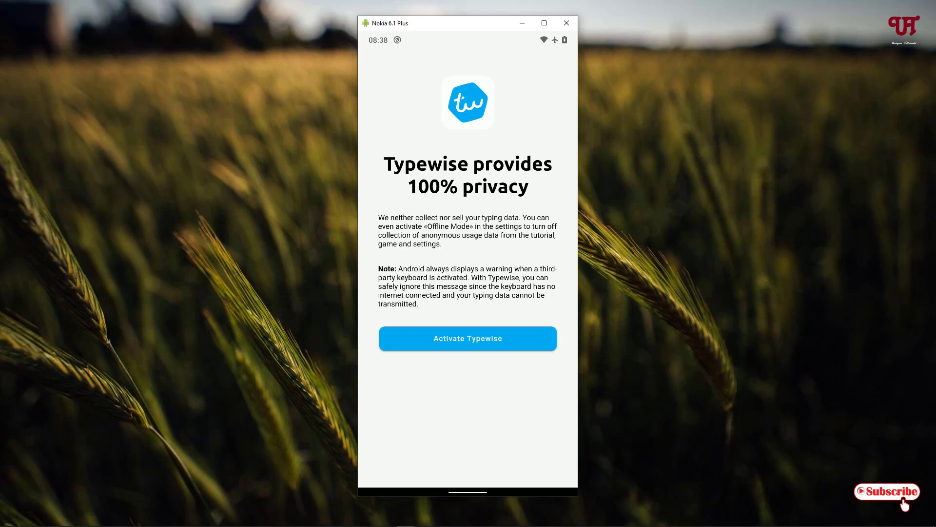
# Enable Typewise among the phone's keyboards, accepting the input method notice, and select it as the input method.
pyautogui.click(474, 335)
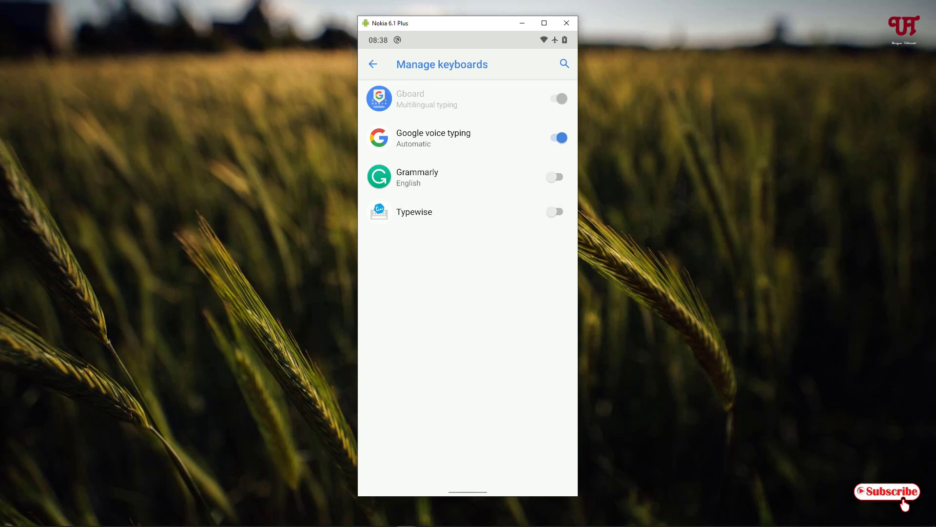
pyautogui.click(555, 211)
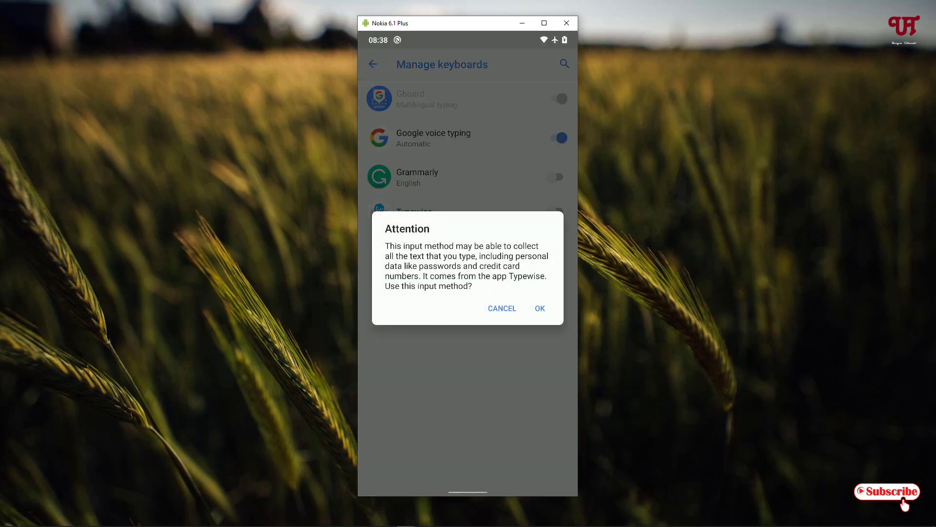
pyautogui.click(540, 308)
pyautogui.click(540, 289)
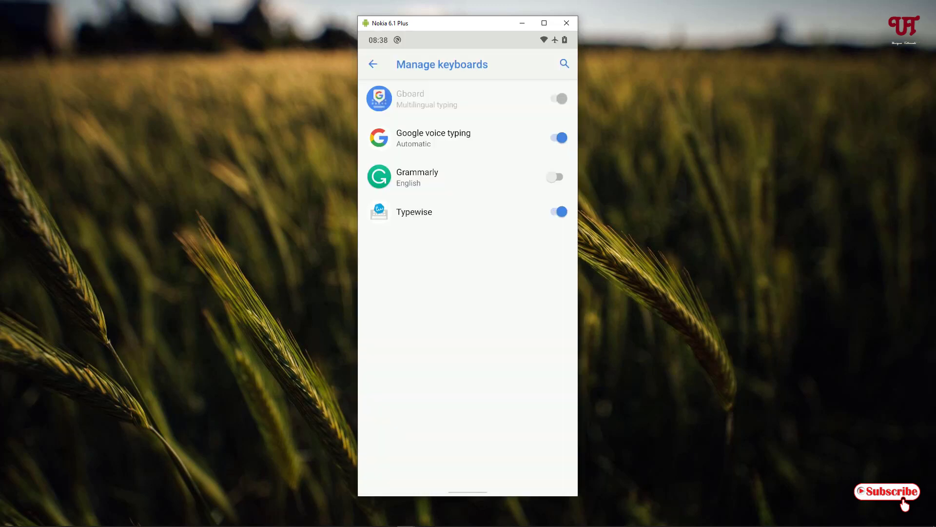
pyautogui.moveTo(575, 369); pyautogui.dragTo(514, 372)
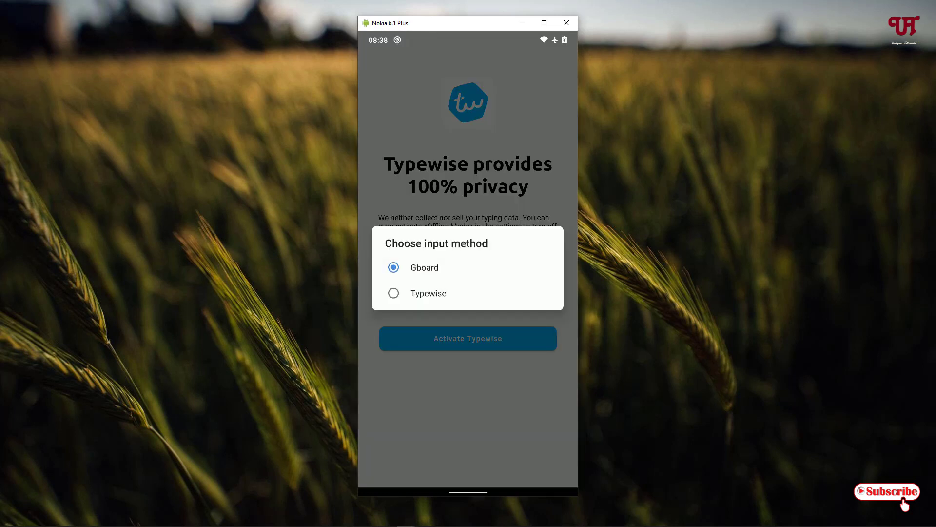
pyautogui.click(429, 293)
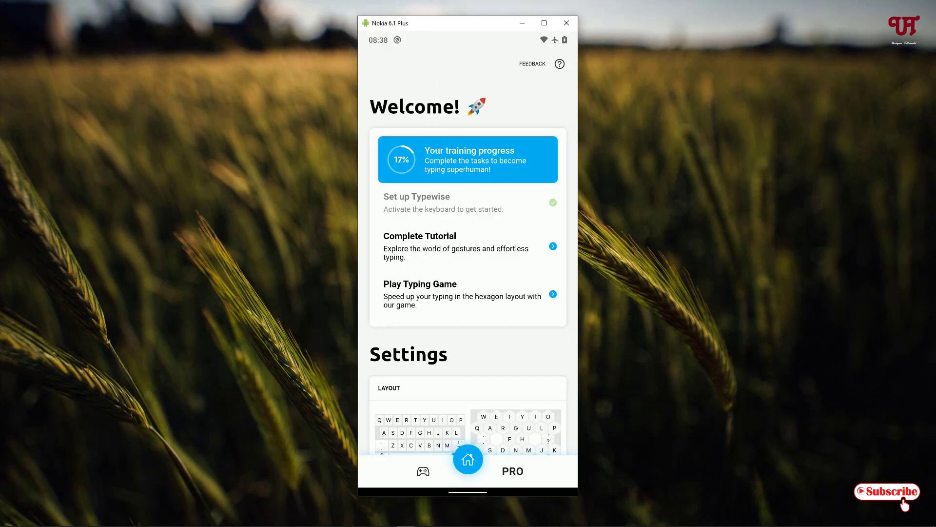
# Examine Typewise's settings, including the Traditional and Hexagon layouts, general options, text replacements and vibration.
pyautogui.moveTo(508, 365); pyautogui.dragTo(510, 278)
pyautogui.moveTo(510, 342); pyautogui.dragTo(511, 269)
pyautogui.scroll(-3, 467, 251)
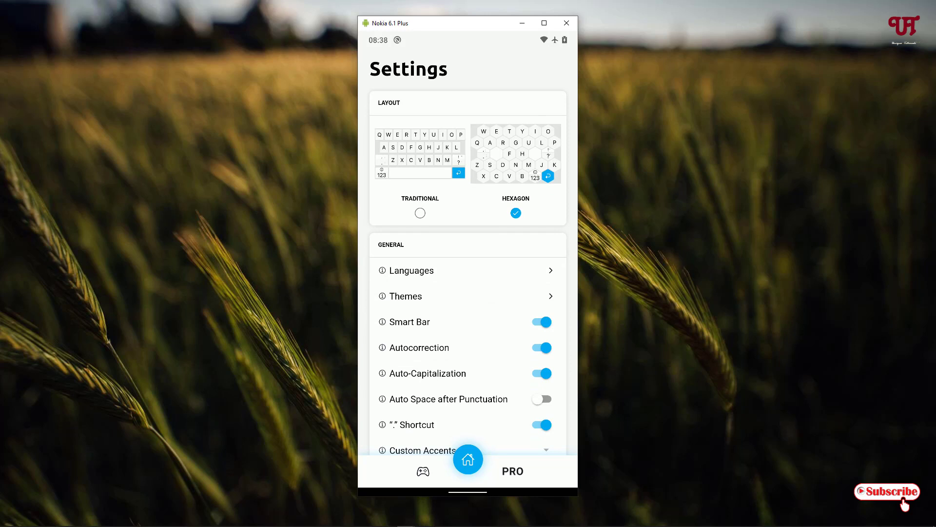
pyautogui.scroll(1, 468, 257)
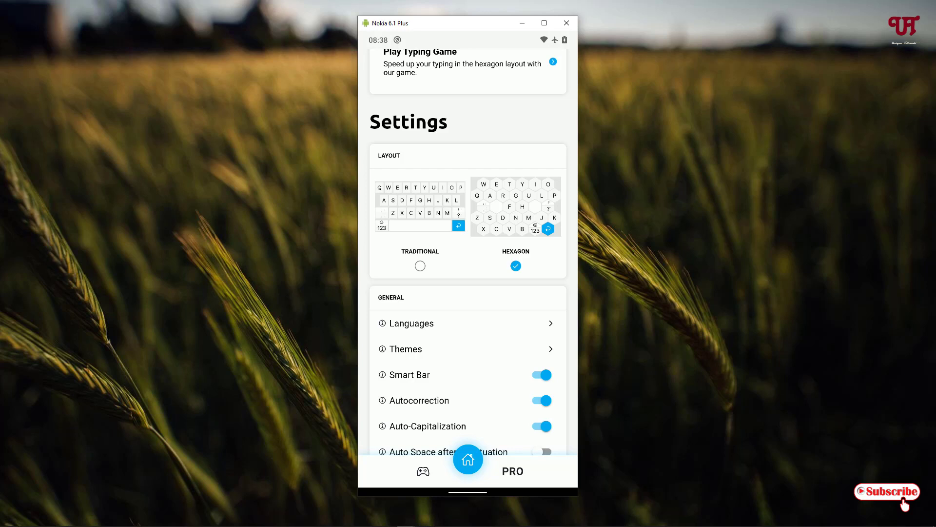
pyautogui.moveTo(524, 325); pyautogui.dragTo(518, 241)
pyautogui.moveTo(502, 369); pyautogui.dragTo(507, 268)
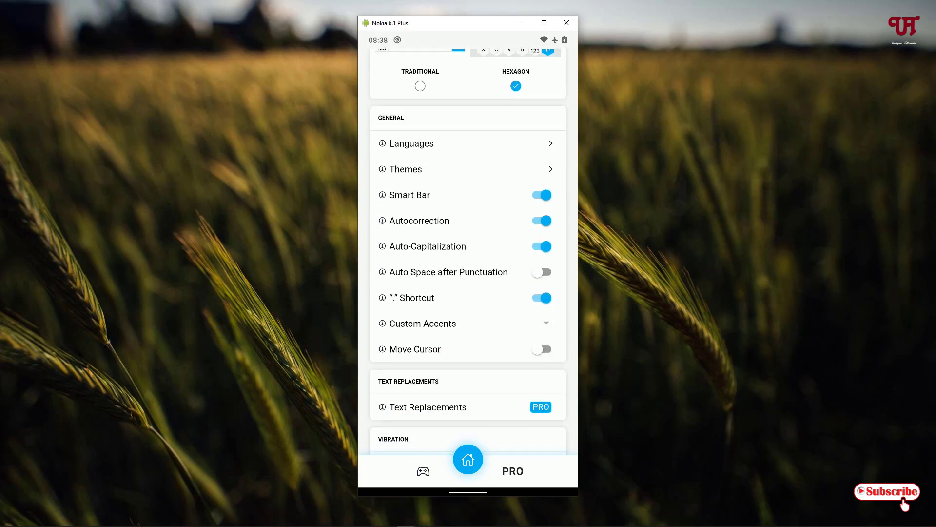
pyautogui.moveTo(484, 344); pyautogui.dragTo(497, 290)
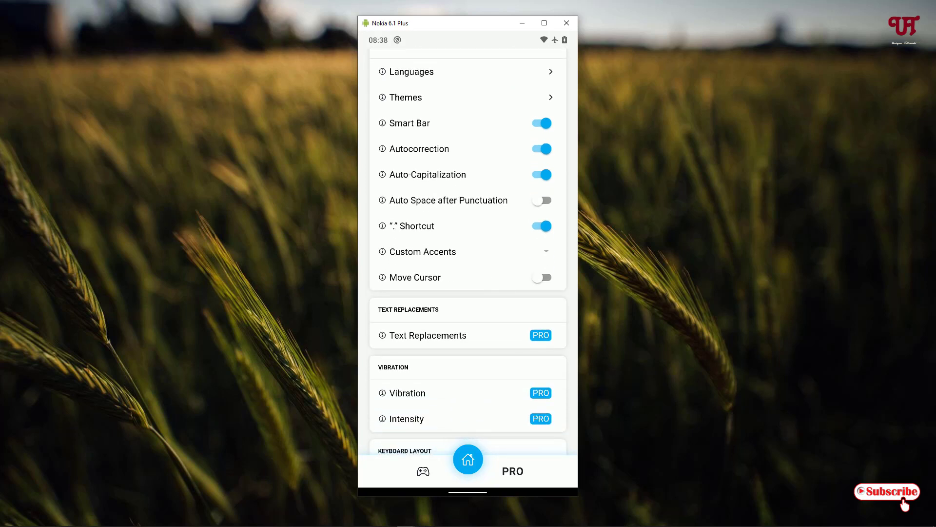
# Open Chrome's address bar to view Typewise's hexagon letter and number layouts, and return to the home screen.
pyautogui.scroll(3, 467, 252)
pyautogui.moveTo(467, 491); pyautogui.dragTo(468, 347)
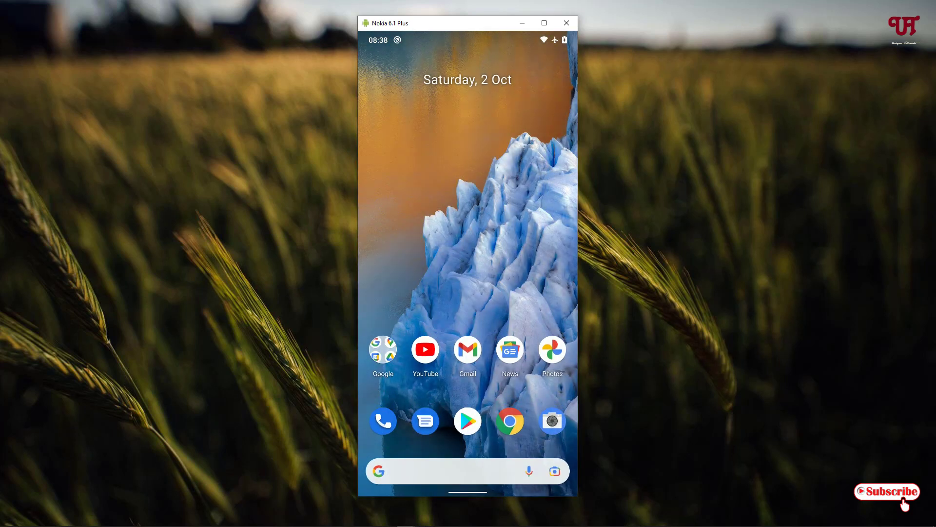
pyautogui.click(510, 420)
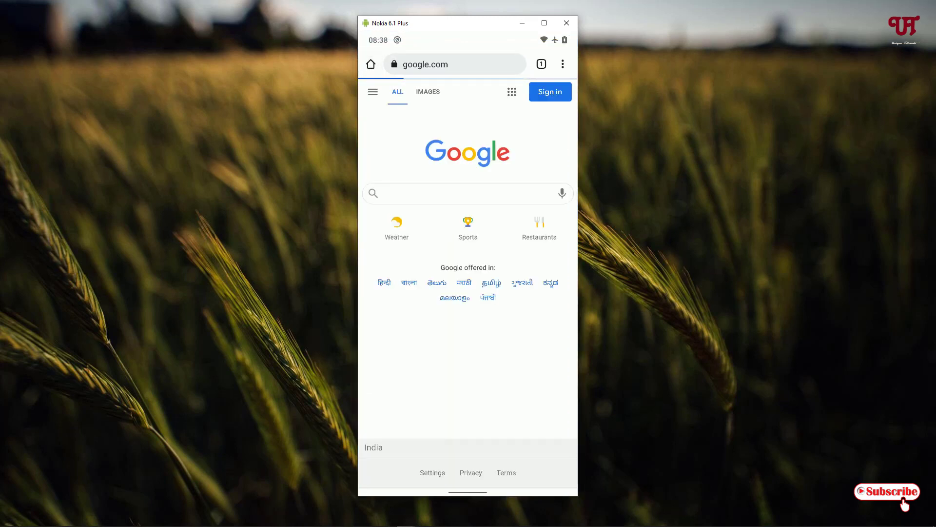
pyautogui.click(459, 65)
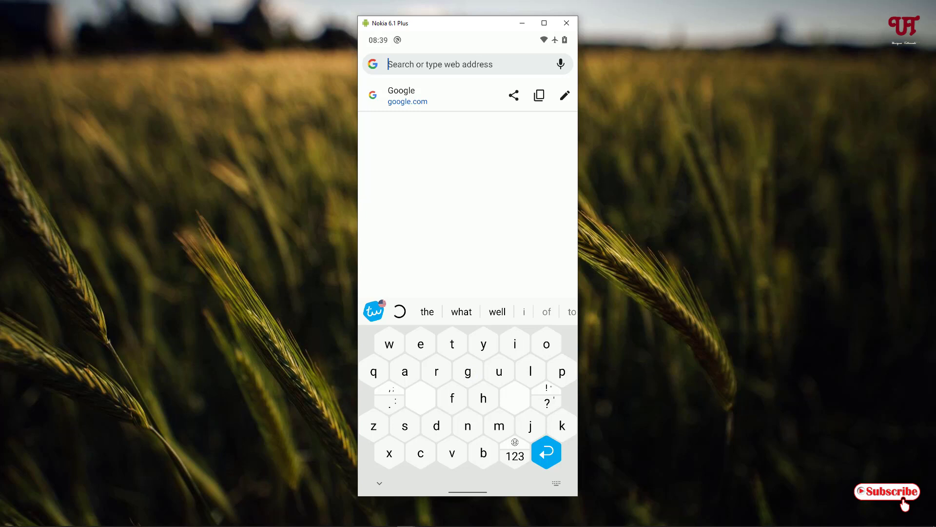
pyautogui.click(515, 455)
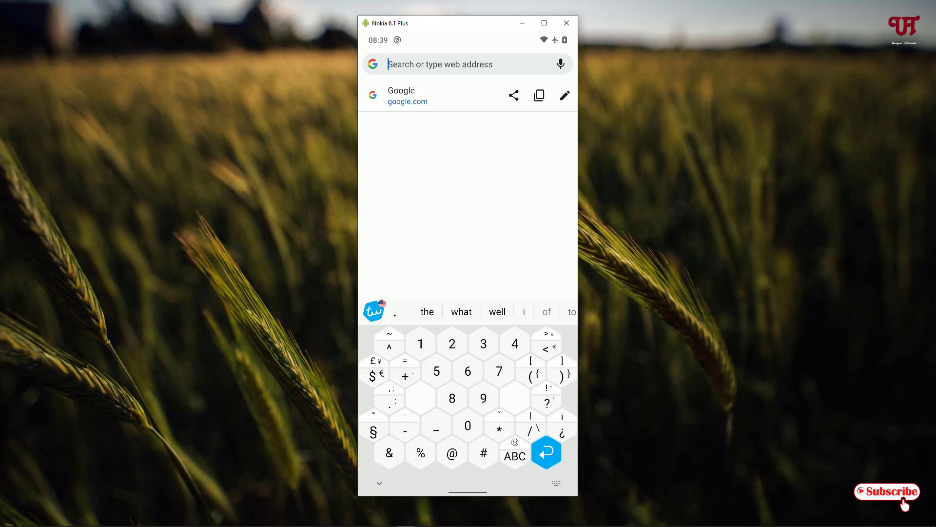
pyautogui.click(515, 455)
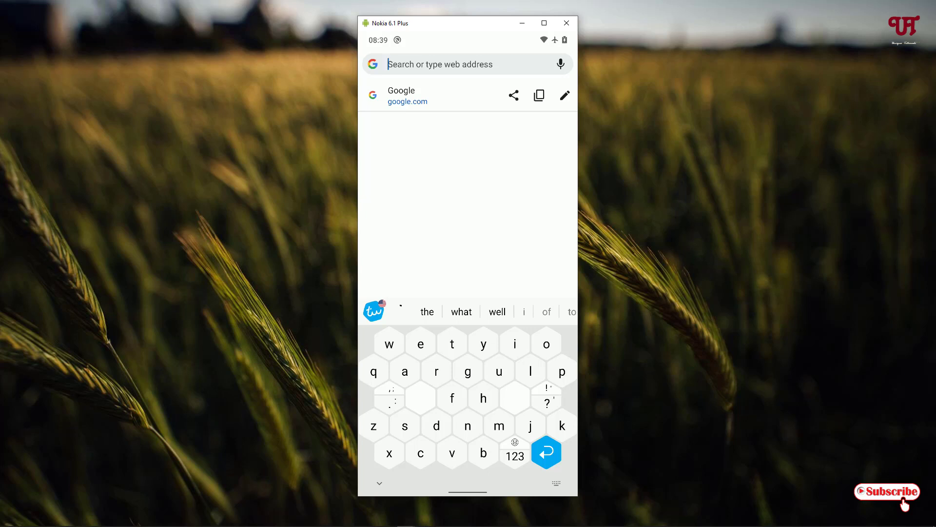
pyautogui.hotkey('alt', 'h')
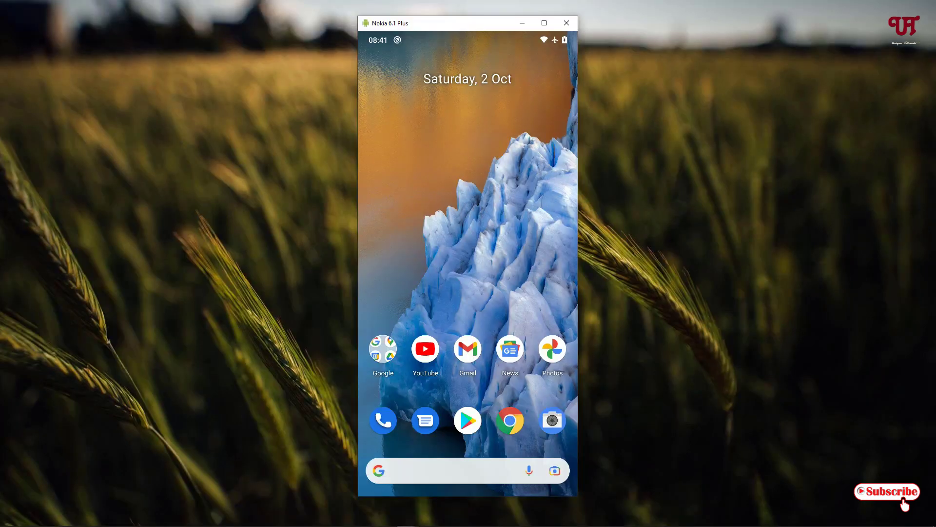
# Search the Play Store for grammarly and launch Grammarly Keyboard from its store page.
pyautogui.click(468, 420)
pyautogui.click(457, 64)
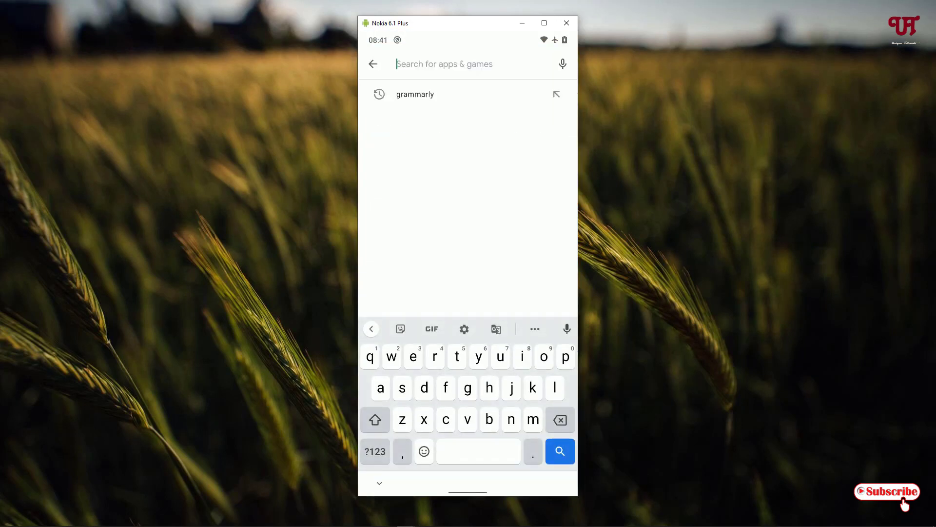
pyautogui.click(445, 97)
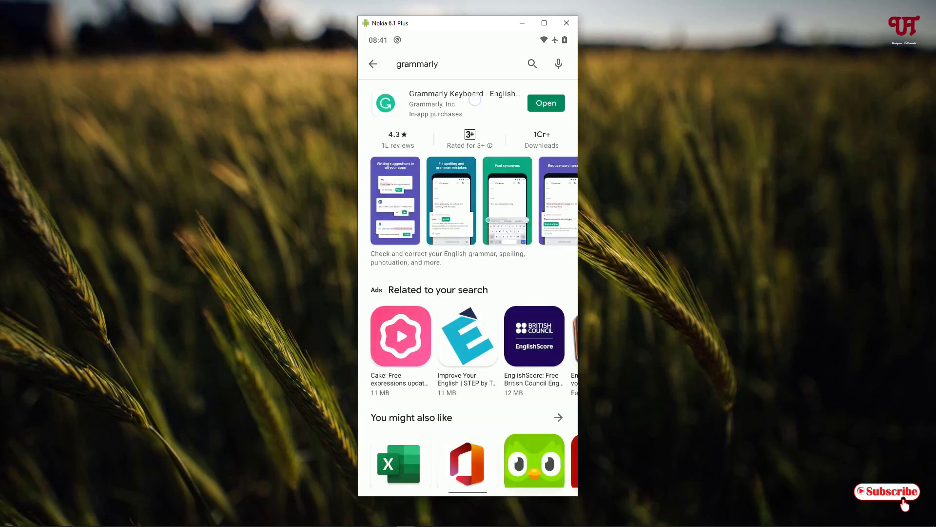
pyautogui.click(473, 100)
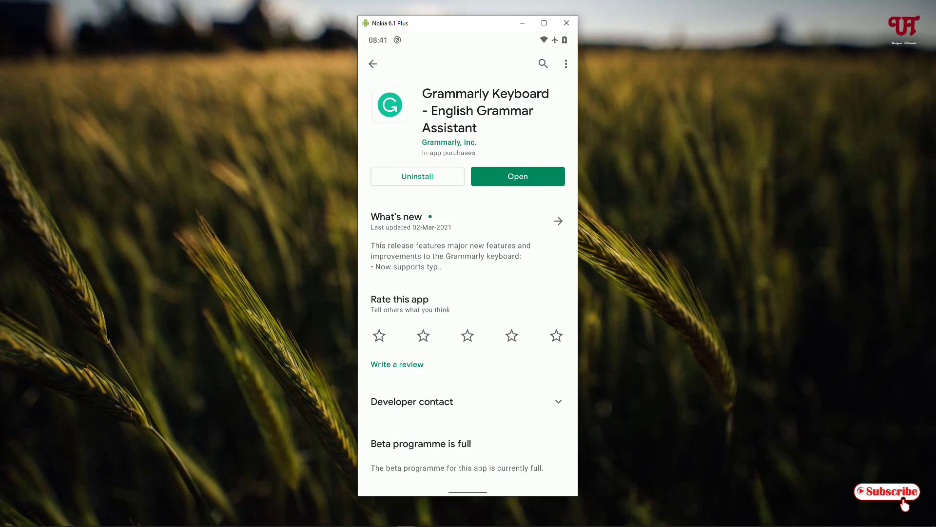
pyautogui.click(518, 176)
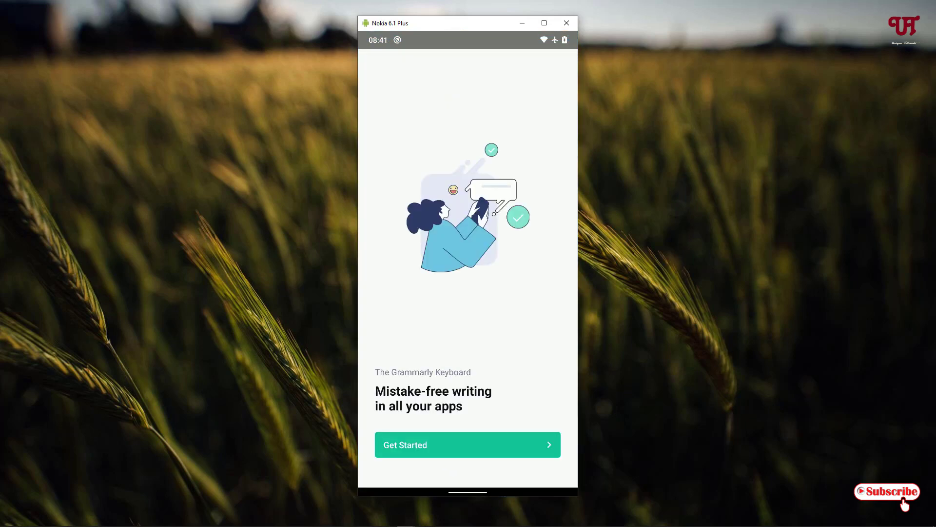
# Skip Grammarly's sign-in, enable Grammarly among the phone's keyboards and select it as the input method.
pyautogui.click(518, 445)
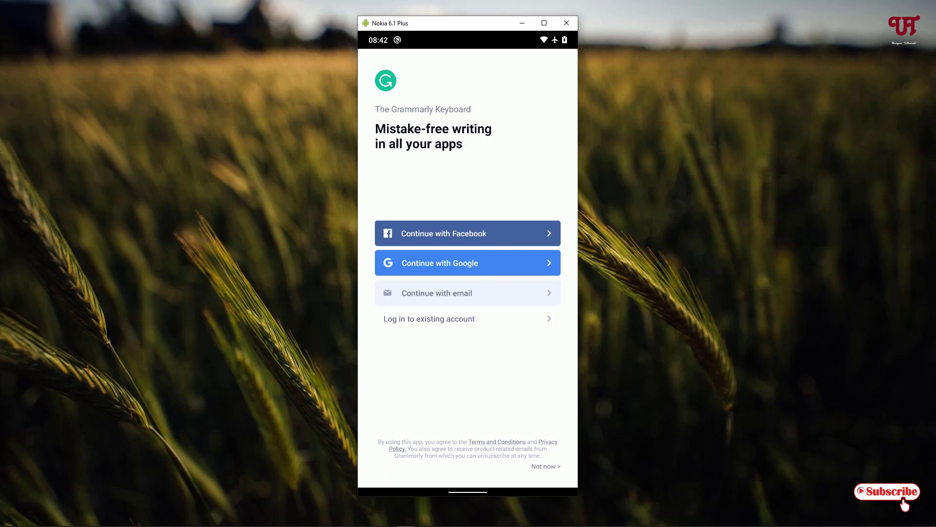
pyautogui.click(545, 467)
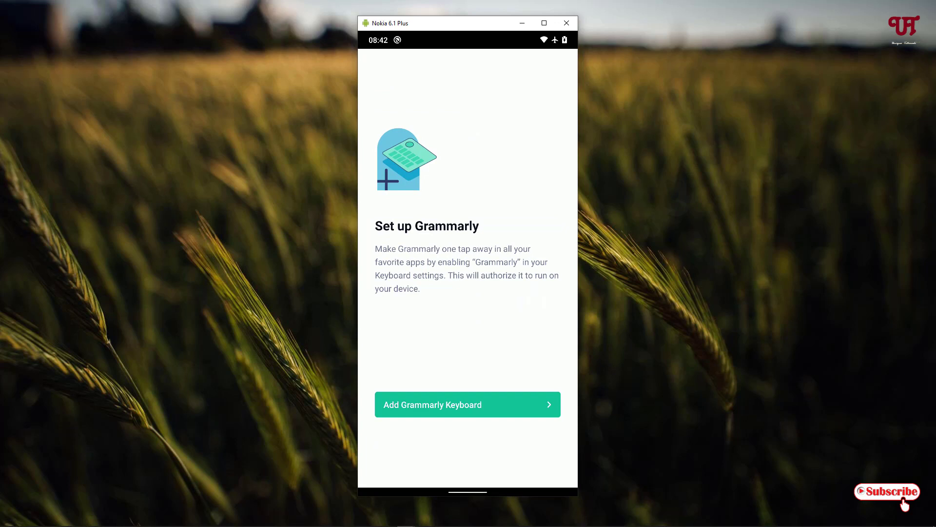
pyautogui.click(467, 405)
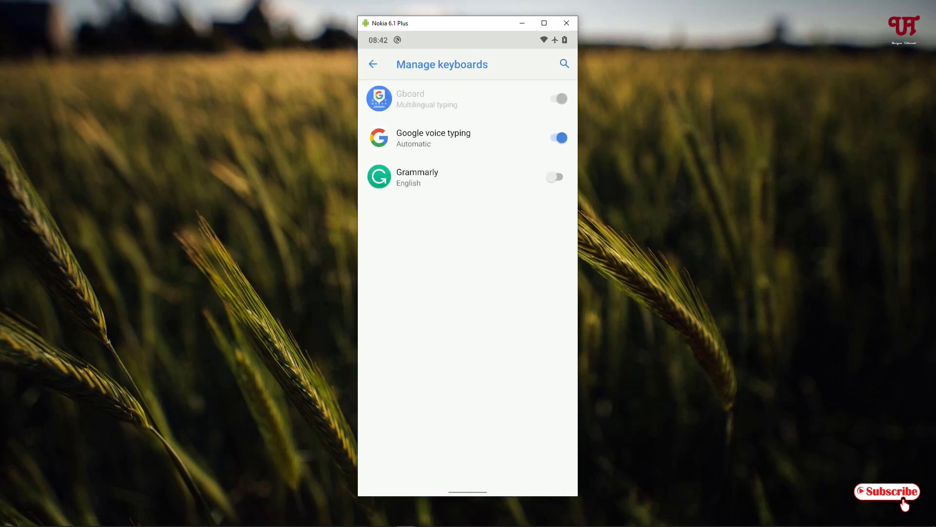
pyautogui.click(555, 176)
pyautogui.click(540, 307)
pyautogui.click(540, 289)
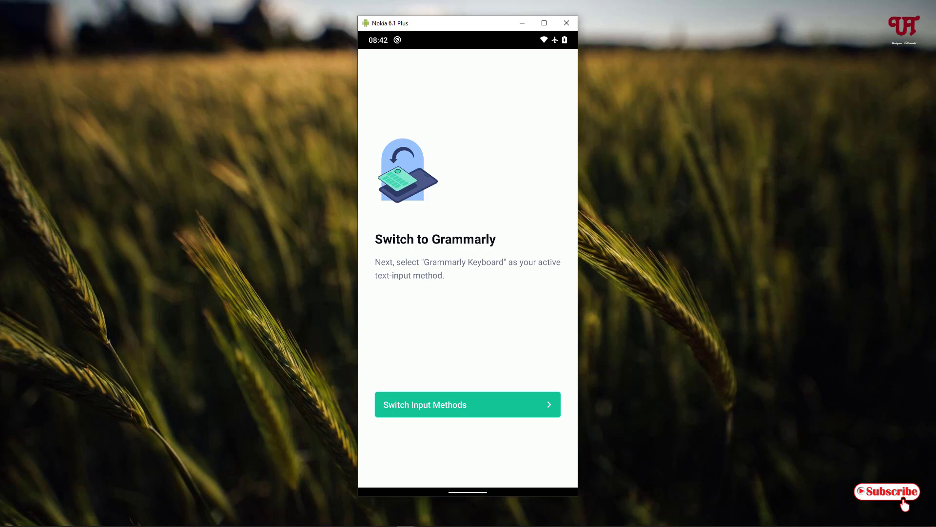
pyautogui.click(468, 404)
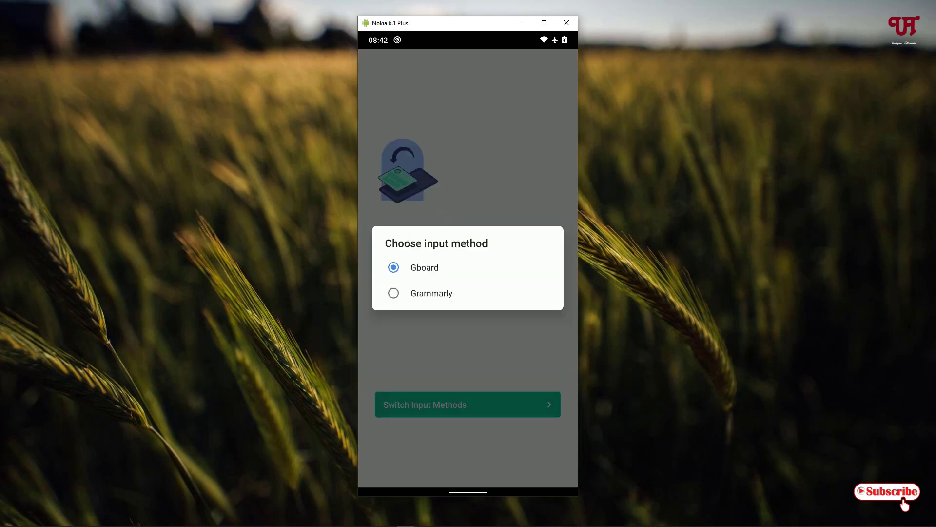
pyautogui.click(431, 293)
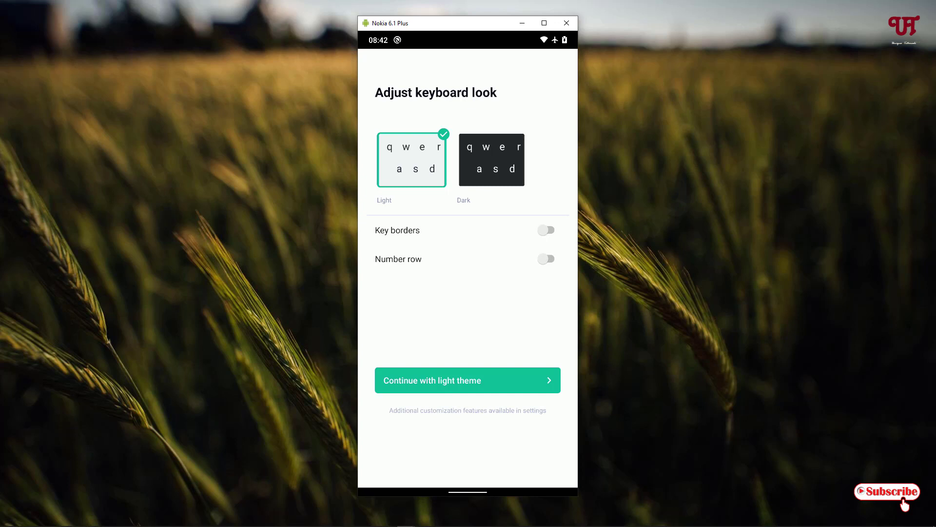
# Turn on key borders and the number row for the Grammarly keyboard and finish setup with the light theme.
pyautogui.click(546, 230)
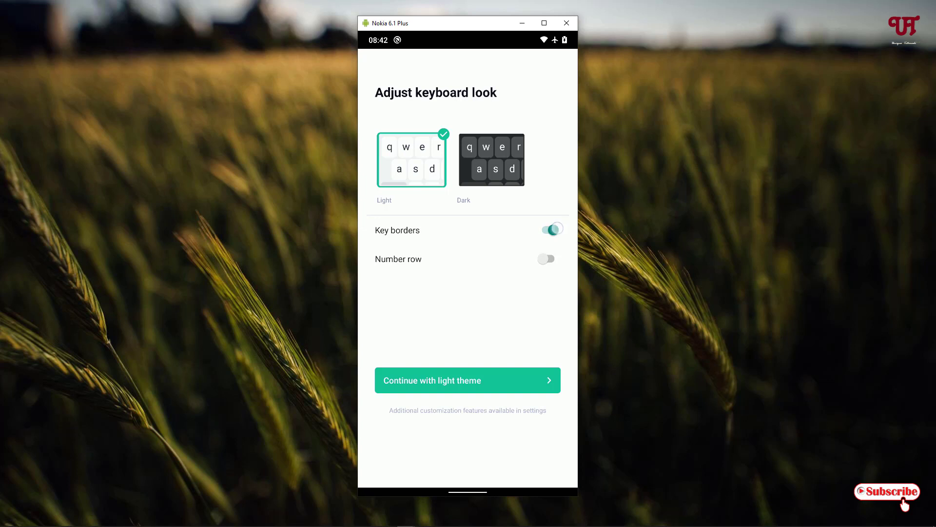
pyautogui.click(546, 230)
pyautogui.click(547, 258)
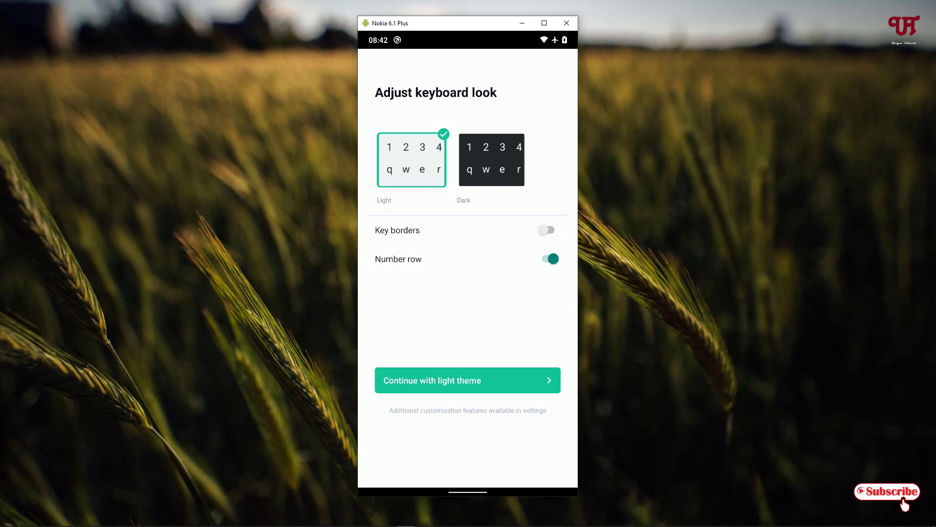
pyautogui.click(546, 229)
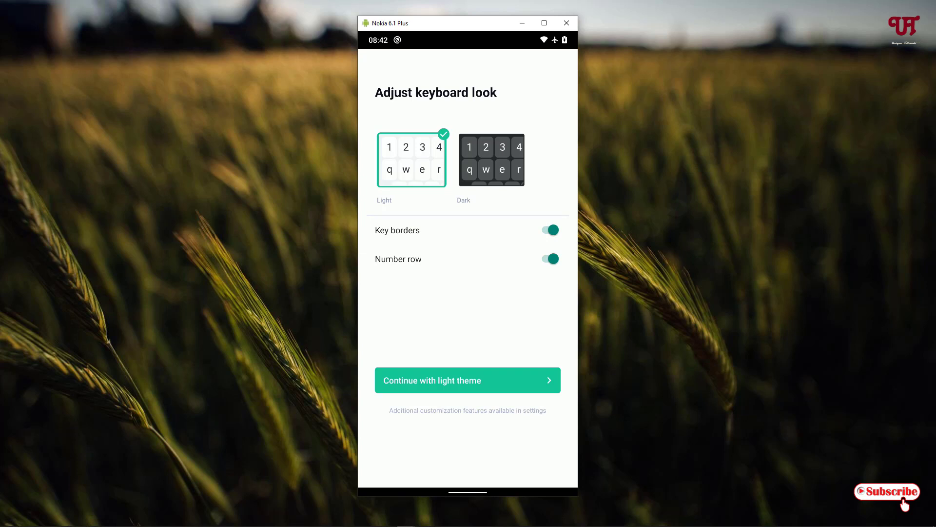
pyautogui.click(527, 381)
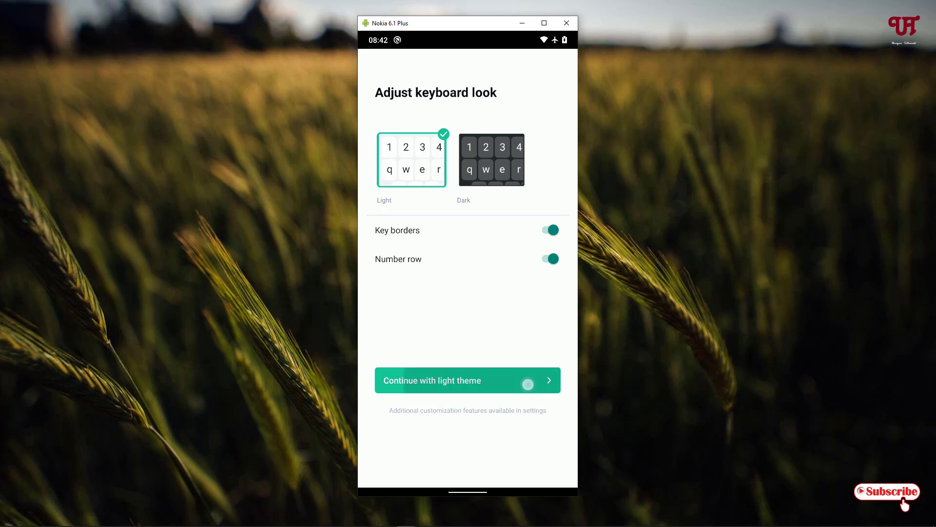
pyautogui.click(527, 410)
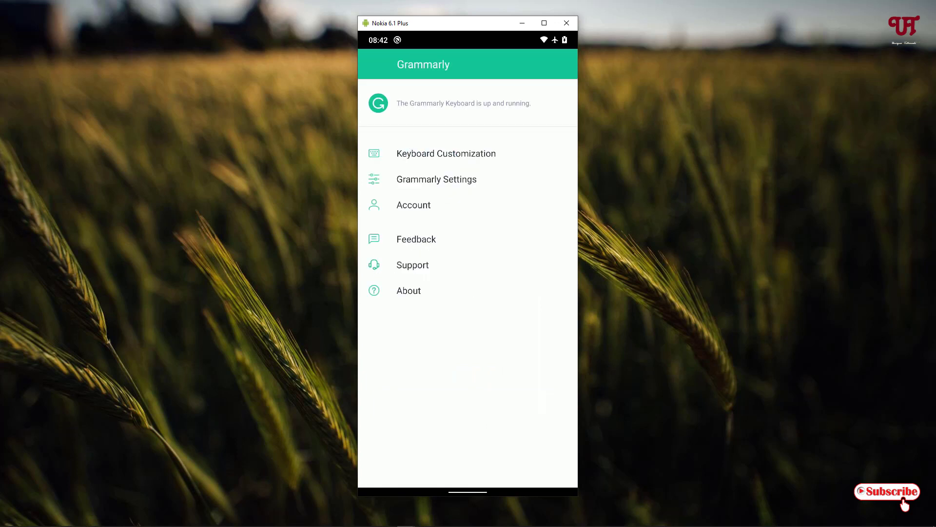
# Try out the Grammarly keyboard in Chrome's address bar with the sample text "trickier", clear it and view the emoji layout.
pyautogui.moveTo(469, 491); pyautogui.dragTo(480, 371)
pyautogui.click(513, 422)
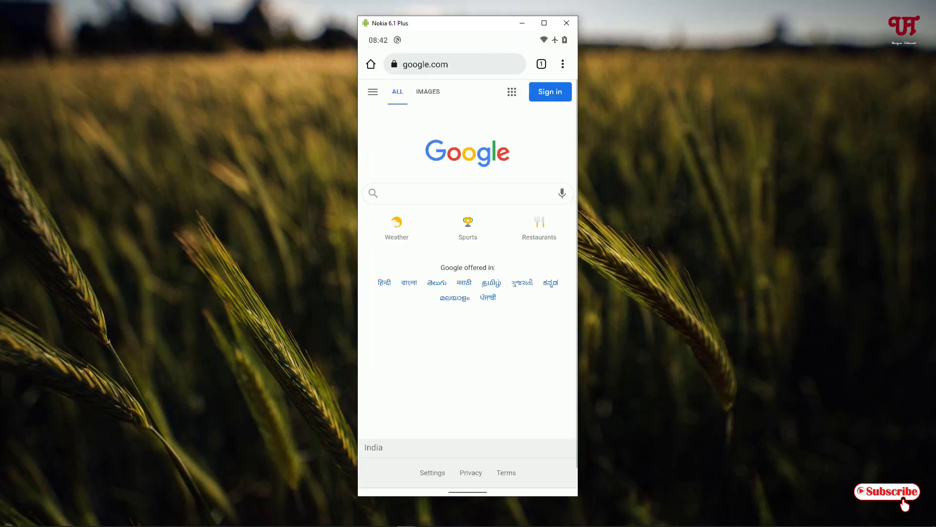
pyautogui.click(454, 69)
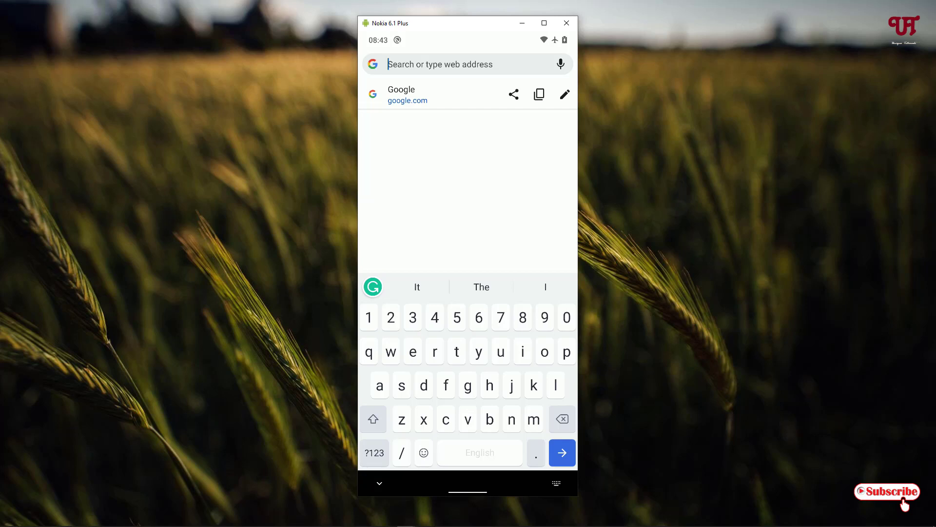
pyautogui.write('trickier')
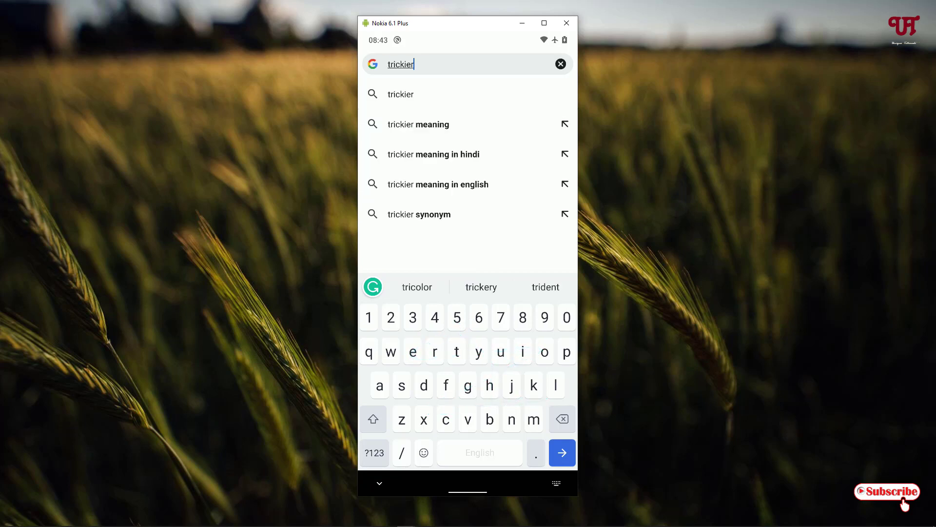
pyautogui.press('BackSpace')
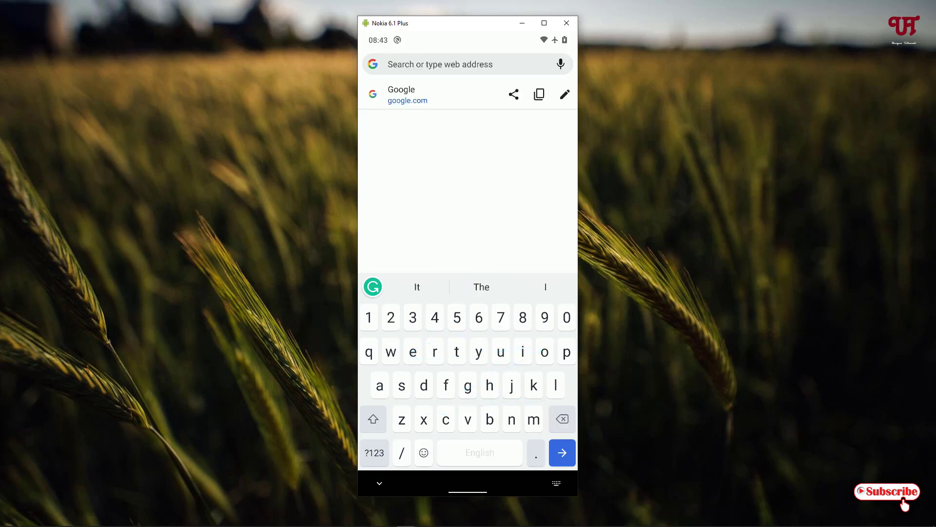
pyautogui.click(424, 453)
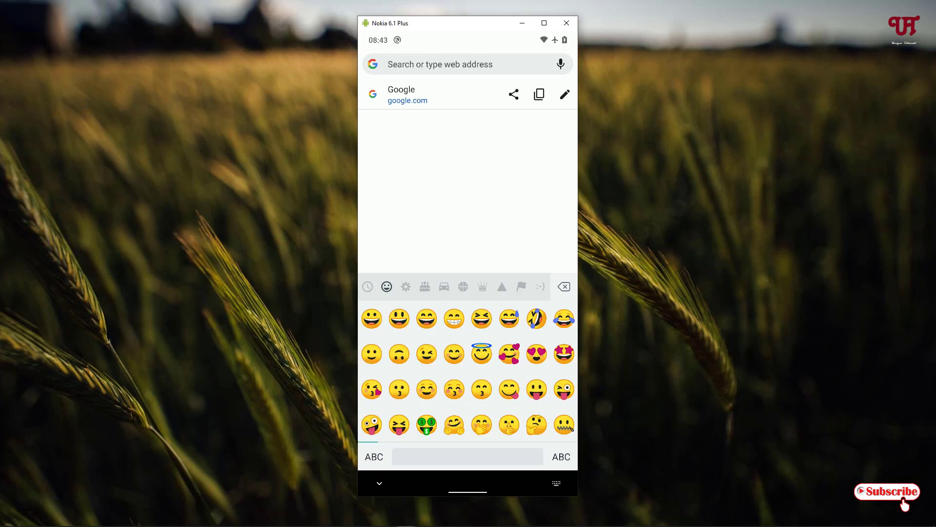
pyautogui.click(374, 456)
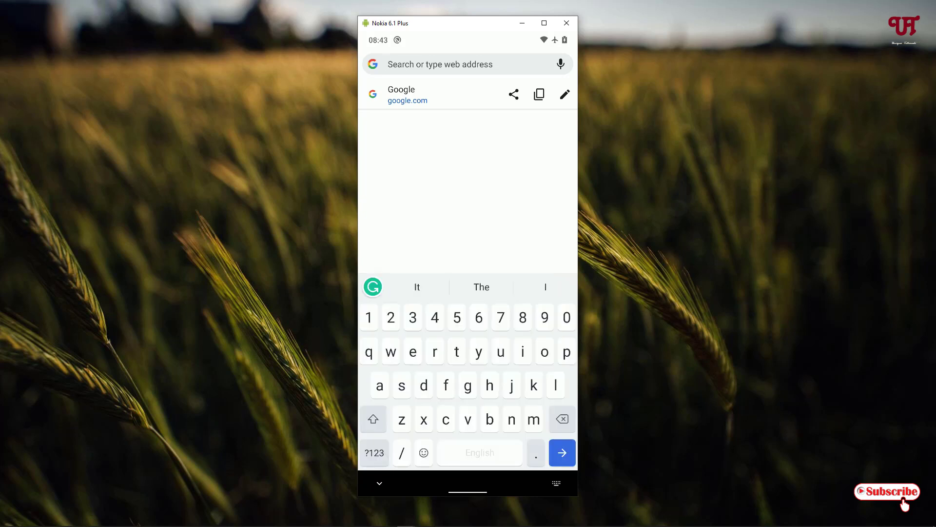
# Examine Grammarly's Keyboard Customization and Grammarly Settings pages, reached from the keyboard, and return to the home screen.
pyautogui.click(373, 287)
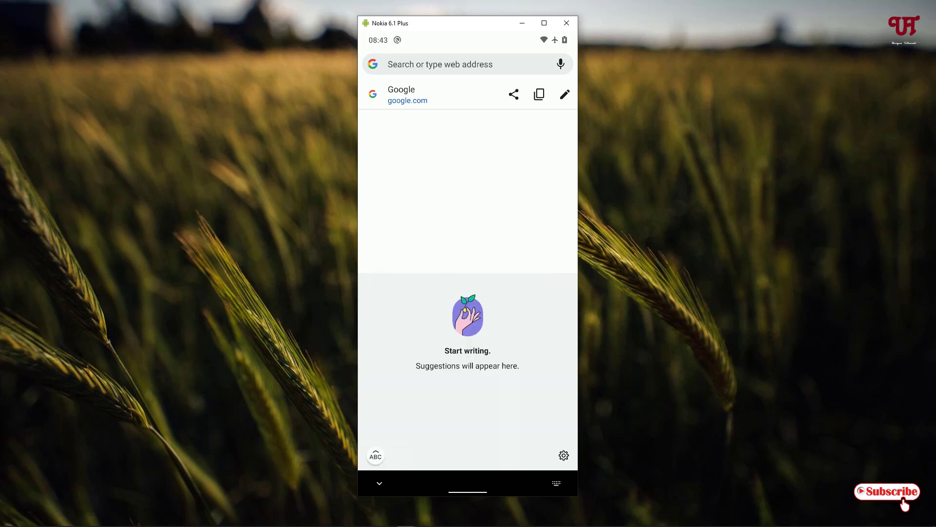
pyautogui.click(564, 456)
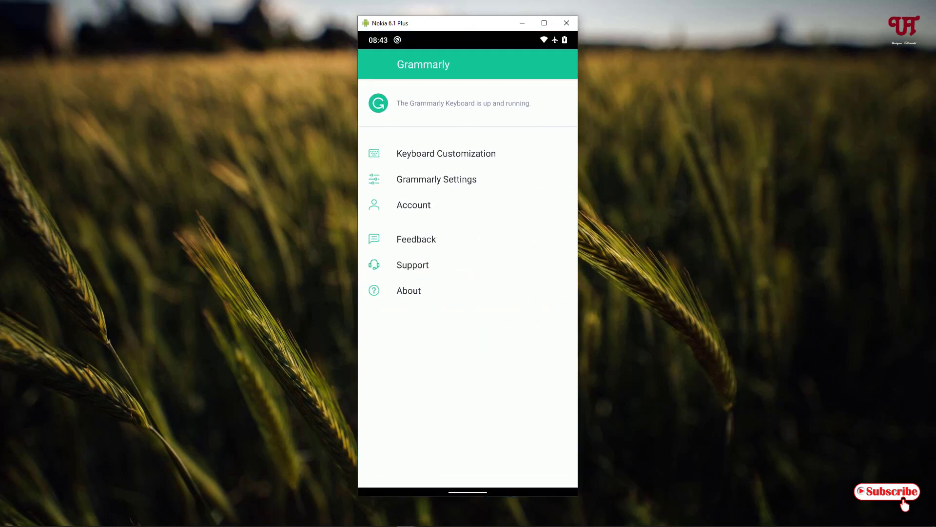
pyautogui.click(490, 154)
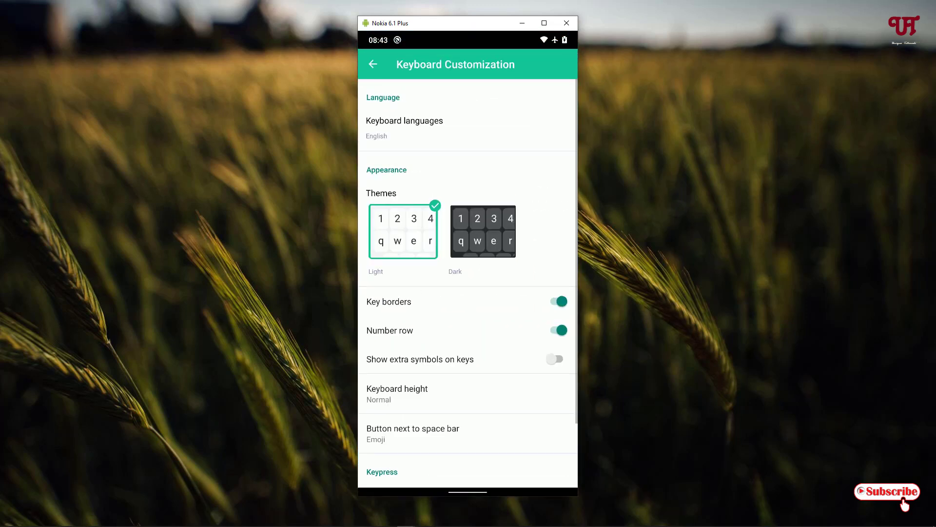
pyautogui.click(373, 64)
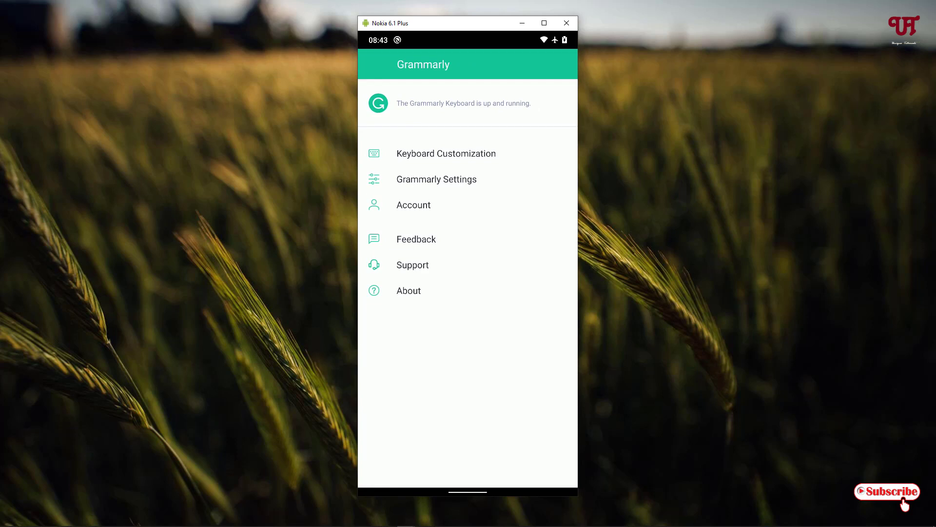
pyautogui.click(463, 179)
pyautogui.scroll(-2, 468, 283)
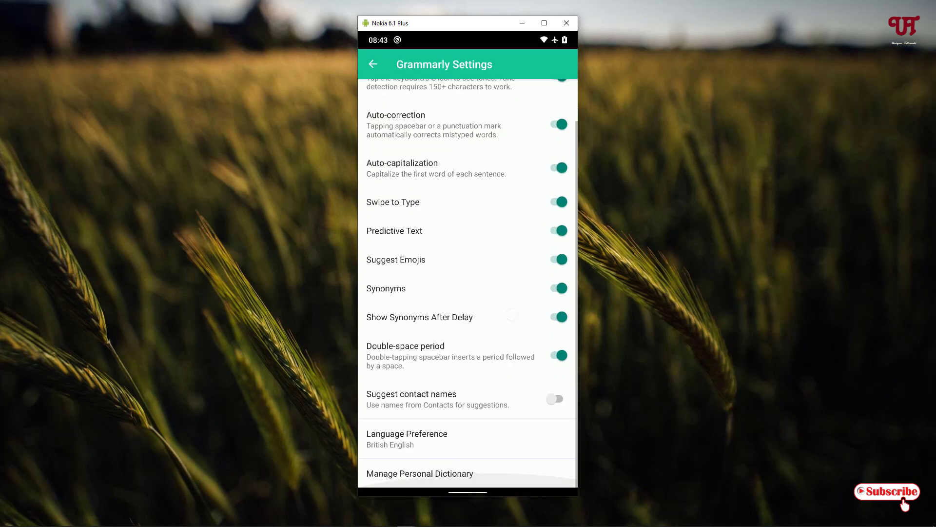
pyautogui.moveTo(498, 322); pyautogui.dragTo(497, 376)
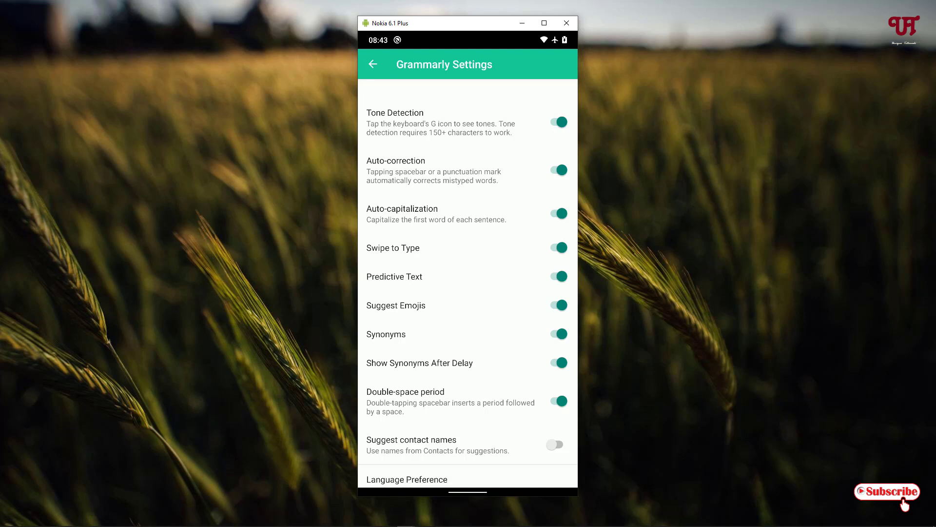
pyautogui.moveTo(468, 490); pyautogui.dragTo(474, 397)
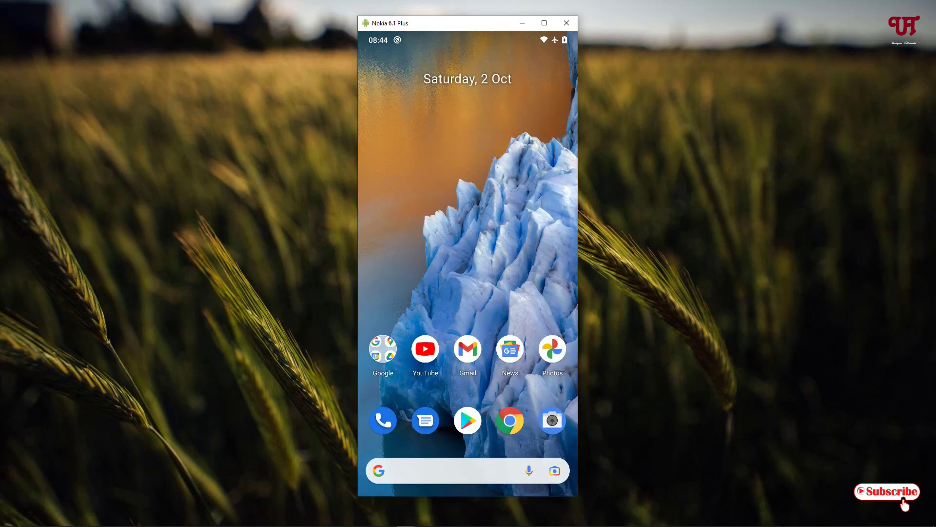